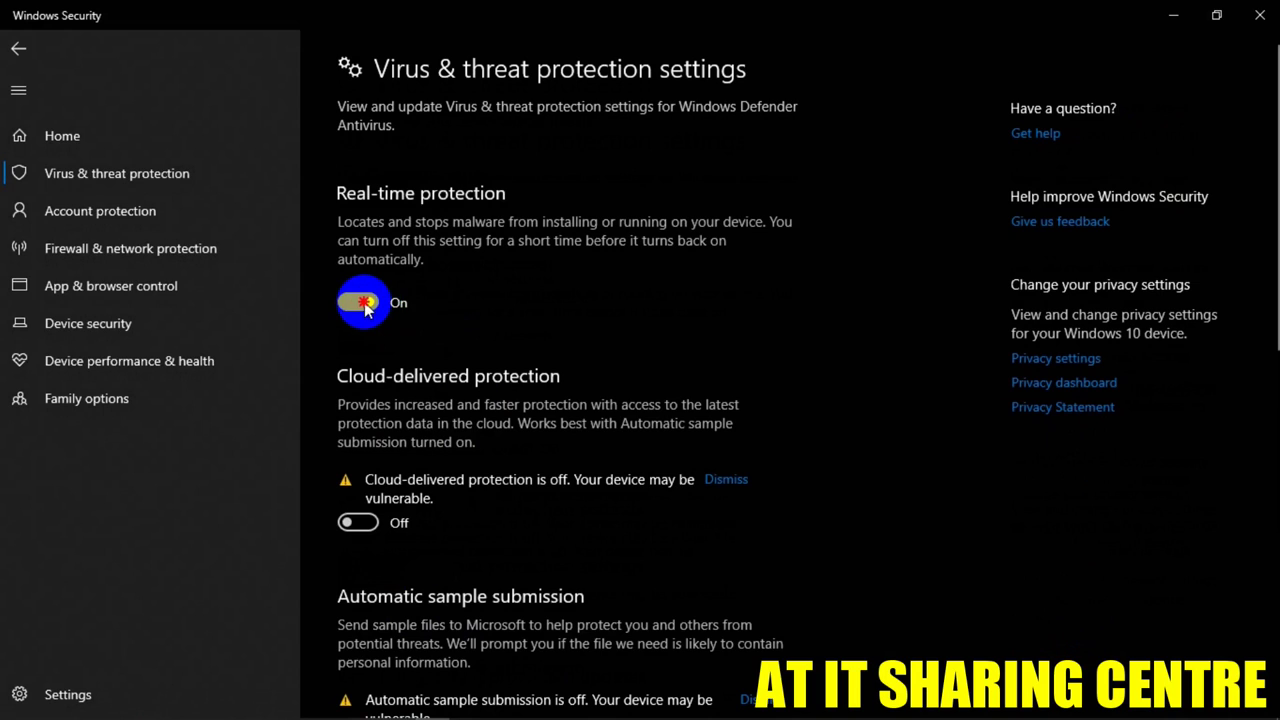
Turn off real-time protection in Windows Security, close it, and dismiss the virus protection notification on the desktop
click(362, 304)
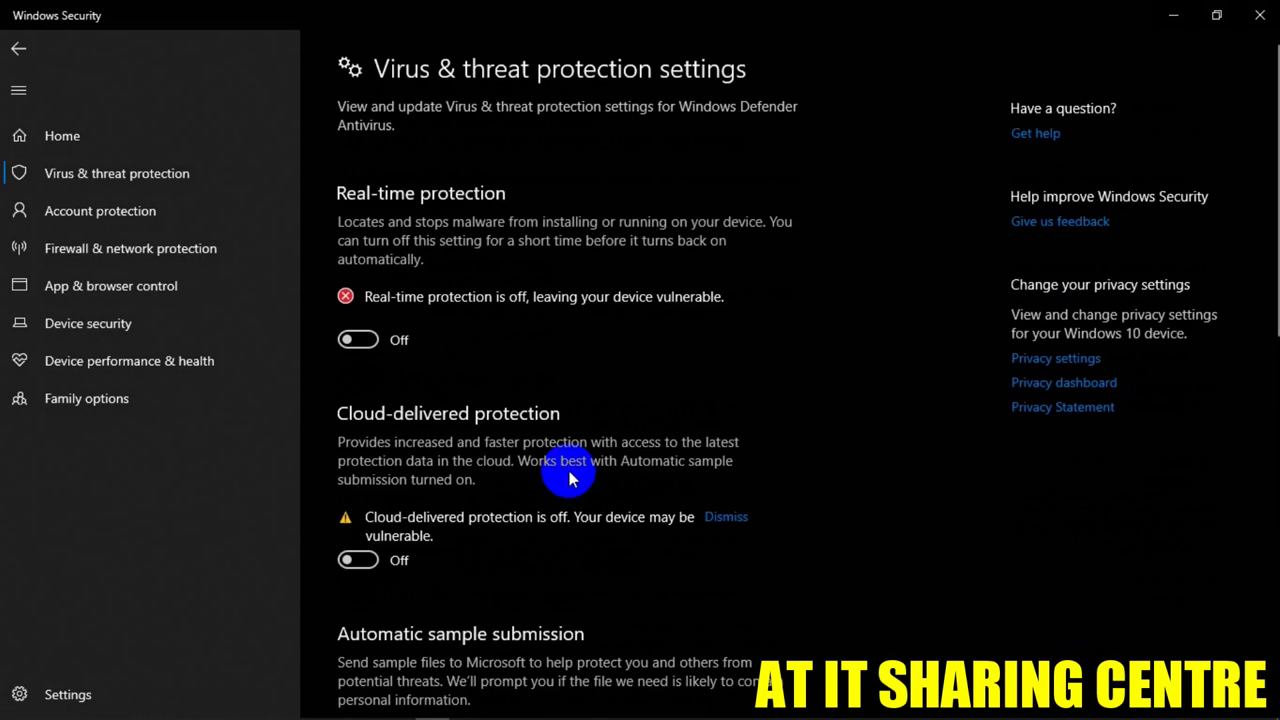
click(1258, 14)
right_click(677, 326)
click(709, 377)
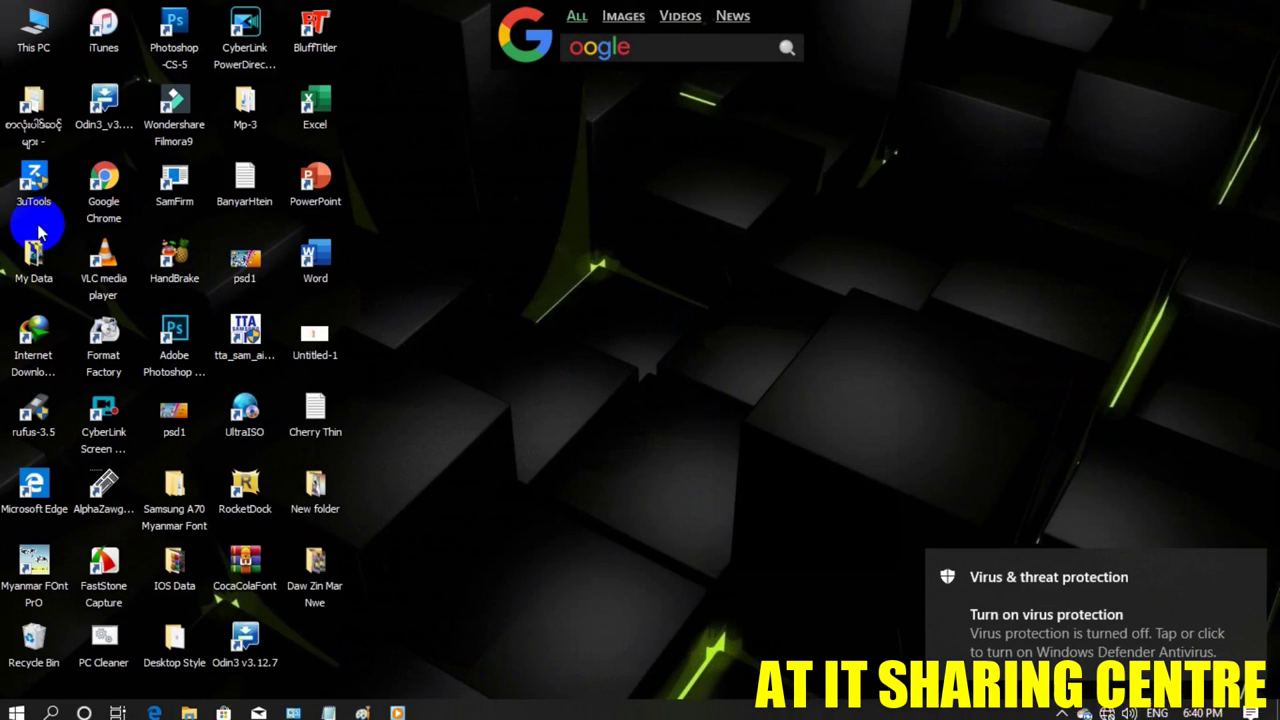
click(1253, 566)
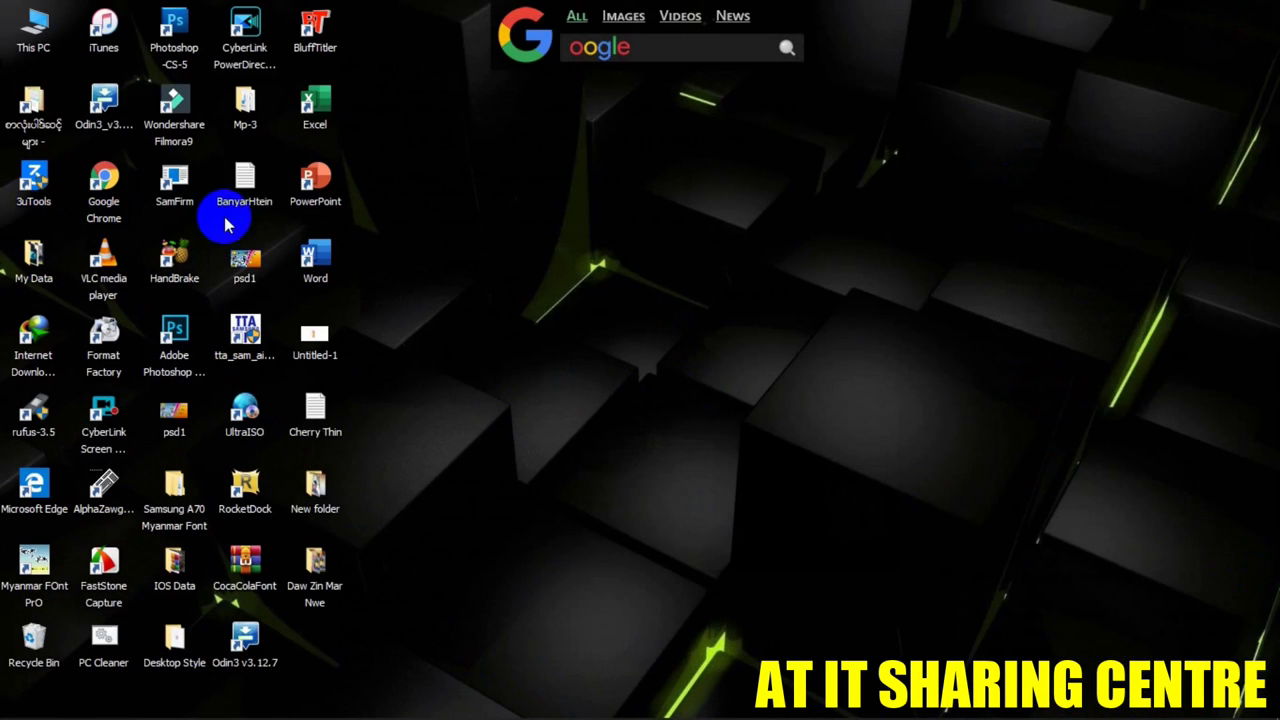
Extract the StartIsBack.v2.8.8_v1.7.6 archive in My Data\SetUp into a folder of the same name
double_click(30, 268)
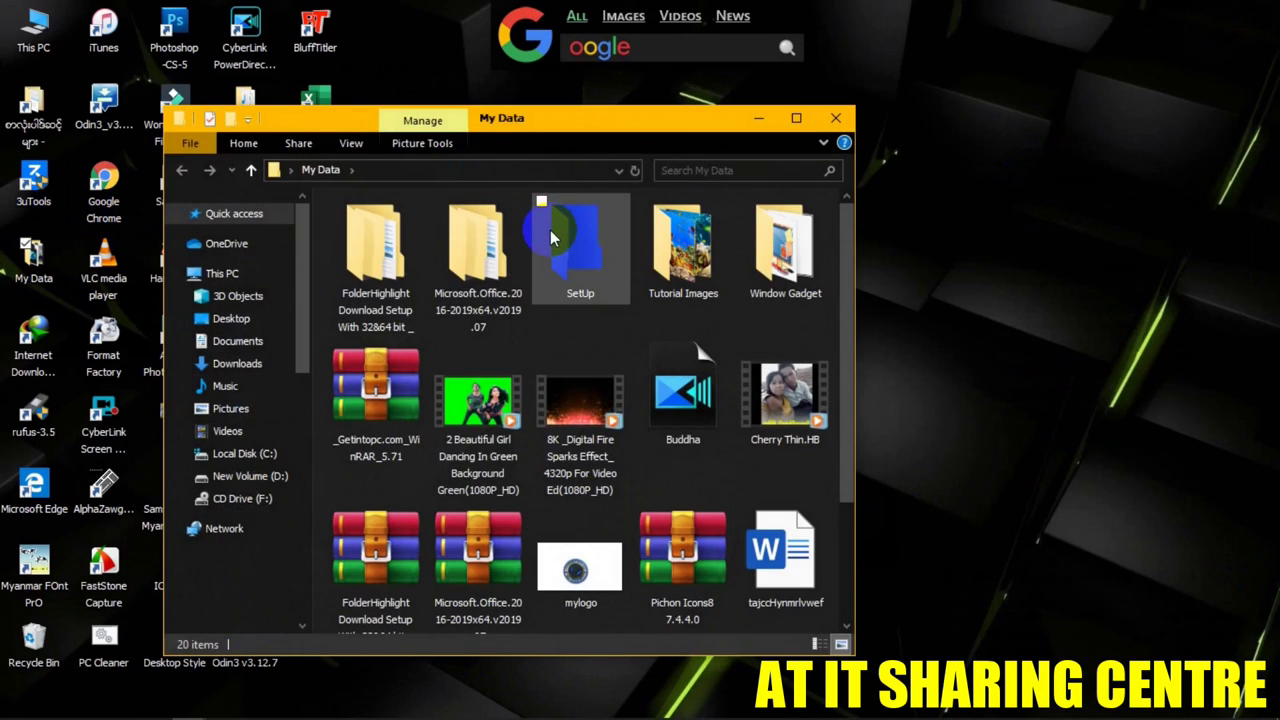
double_click(551, 237)
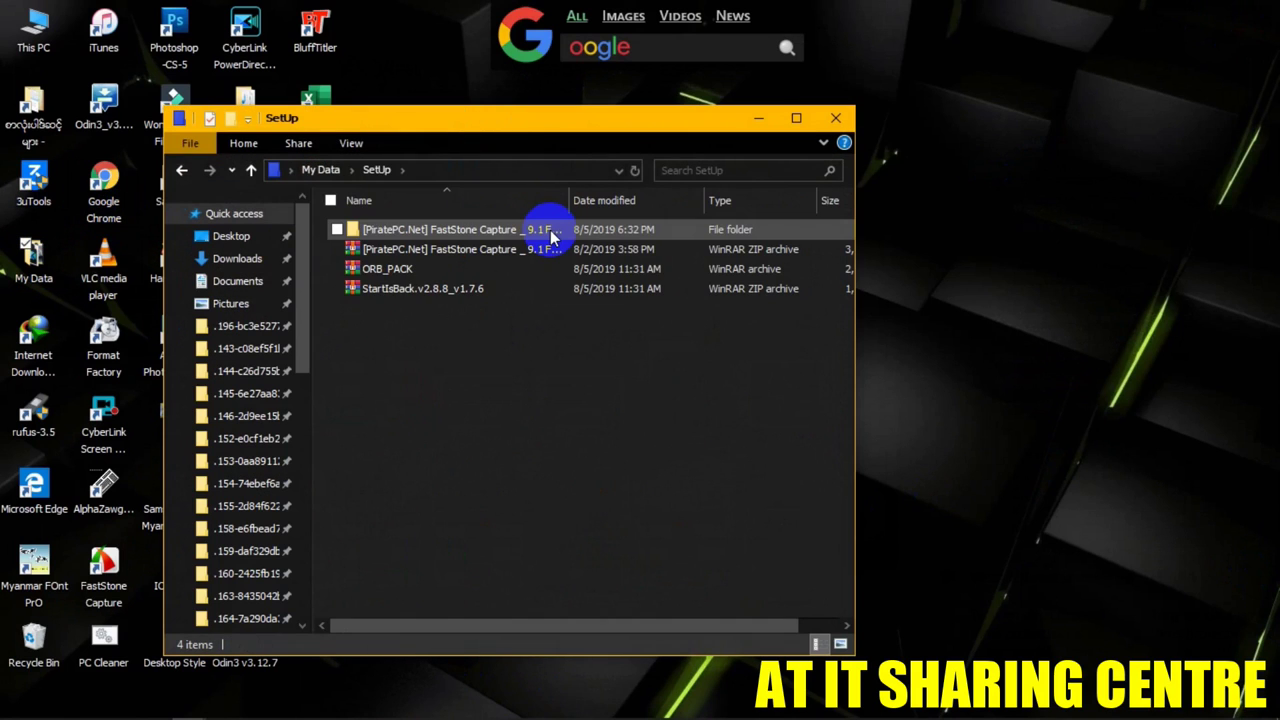
click(474, 291)
right_click(474, 291)
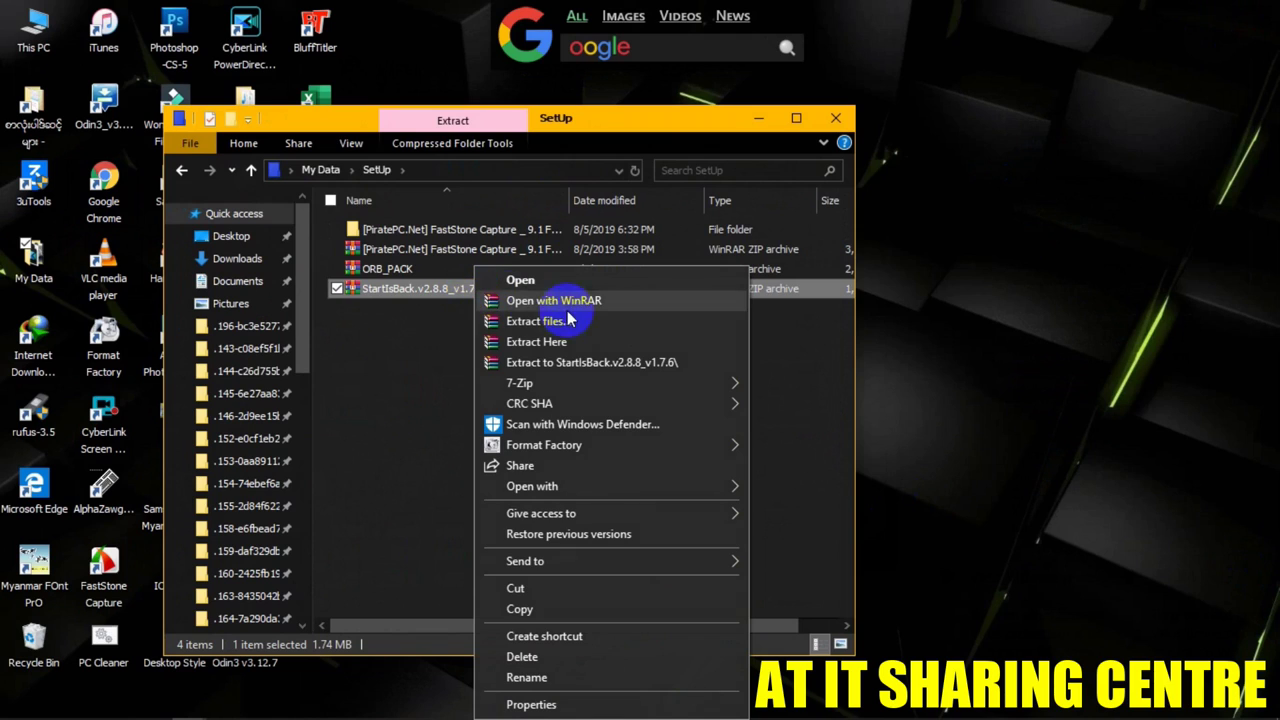
click(692, 366)
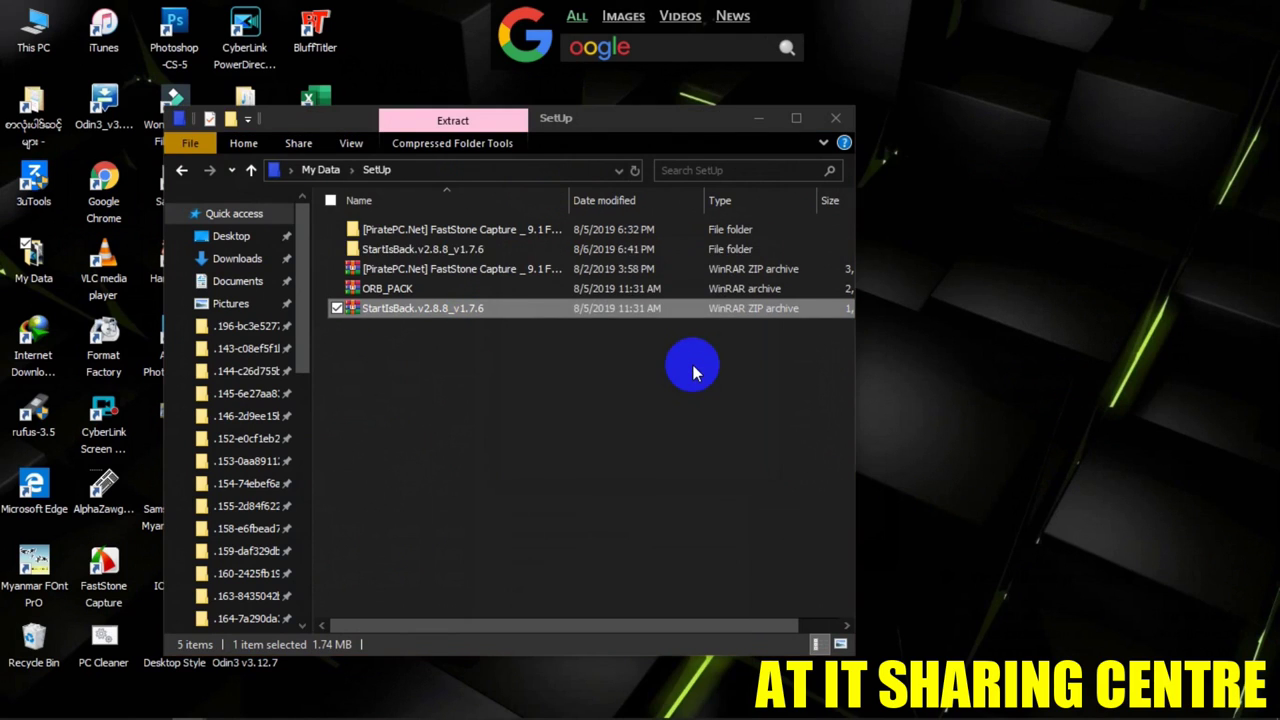
Run StartIsBack.v2.8.8_v1.7.6 from the extracted folder as administrator, accepting C:\Windows\Temp as the temporary files folder
click(460, 253)
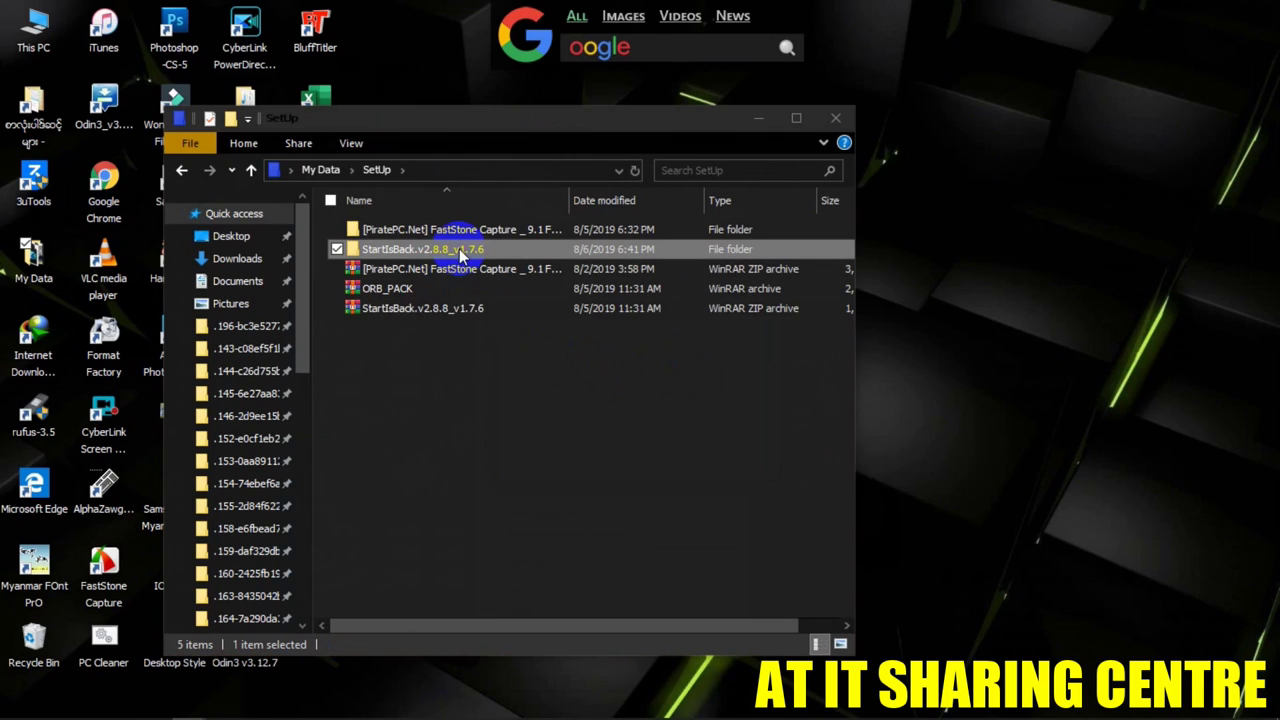
double_click(529, 251)
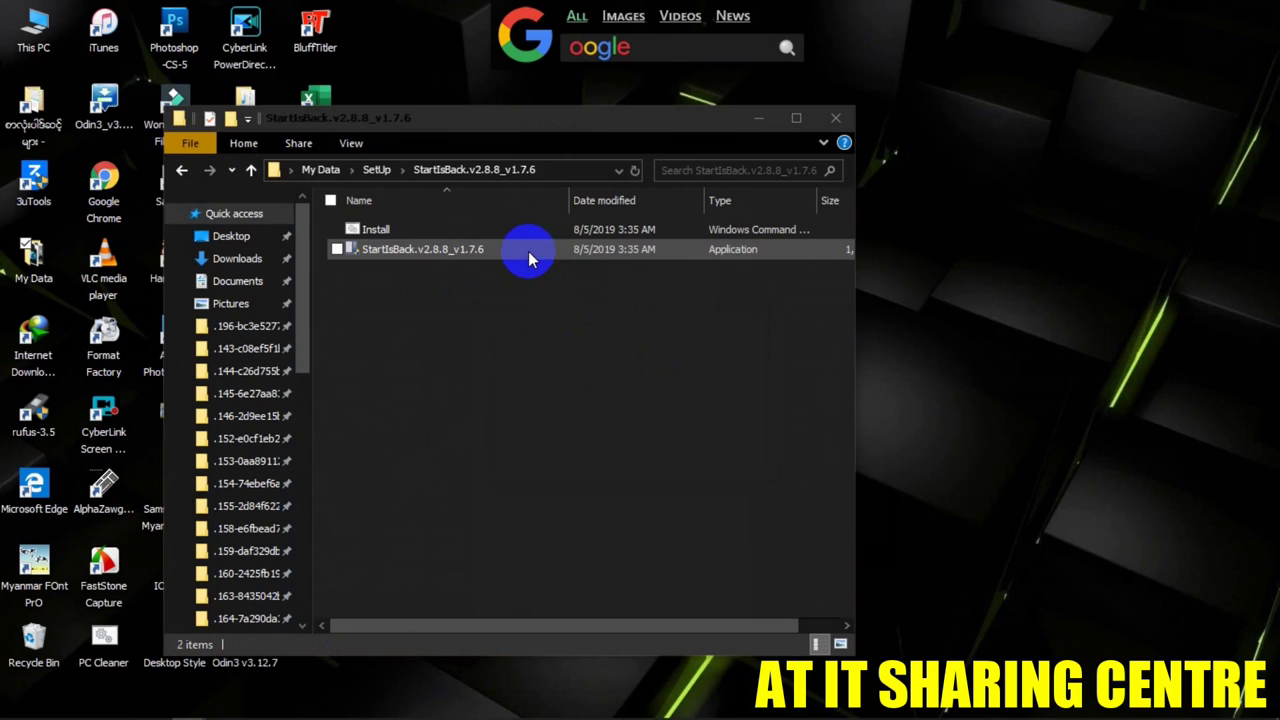
click(503, 249)
right_click(503, 249)
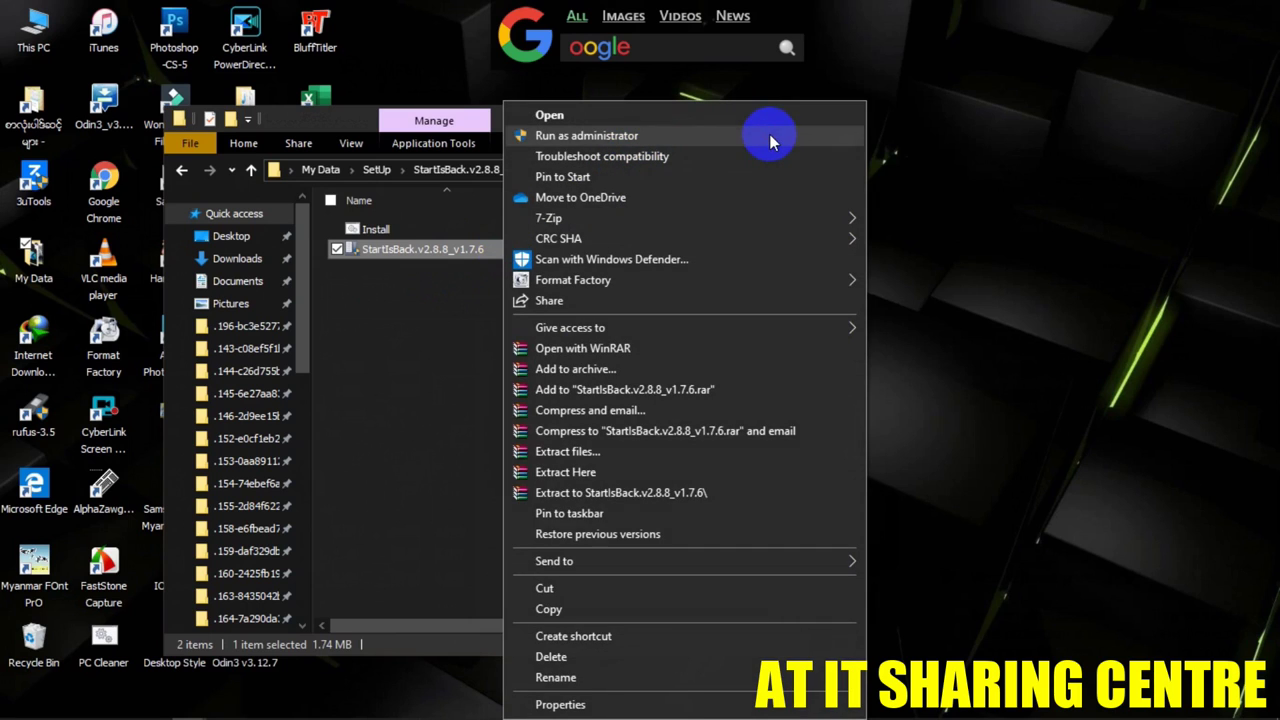
click(769, 134)
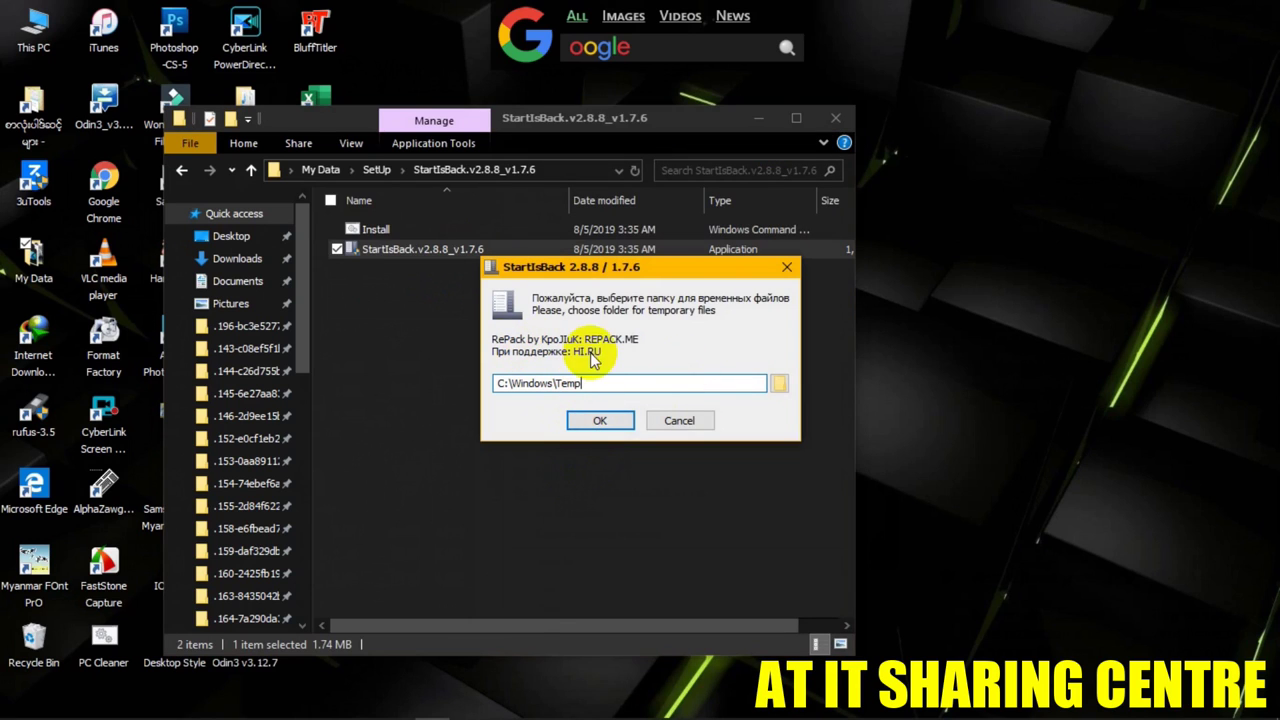
click(600, 421)
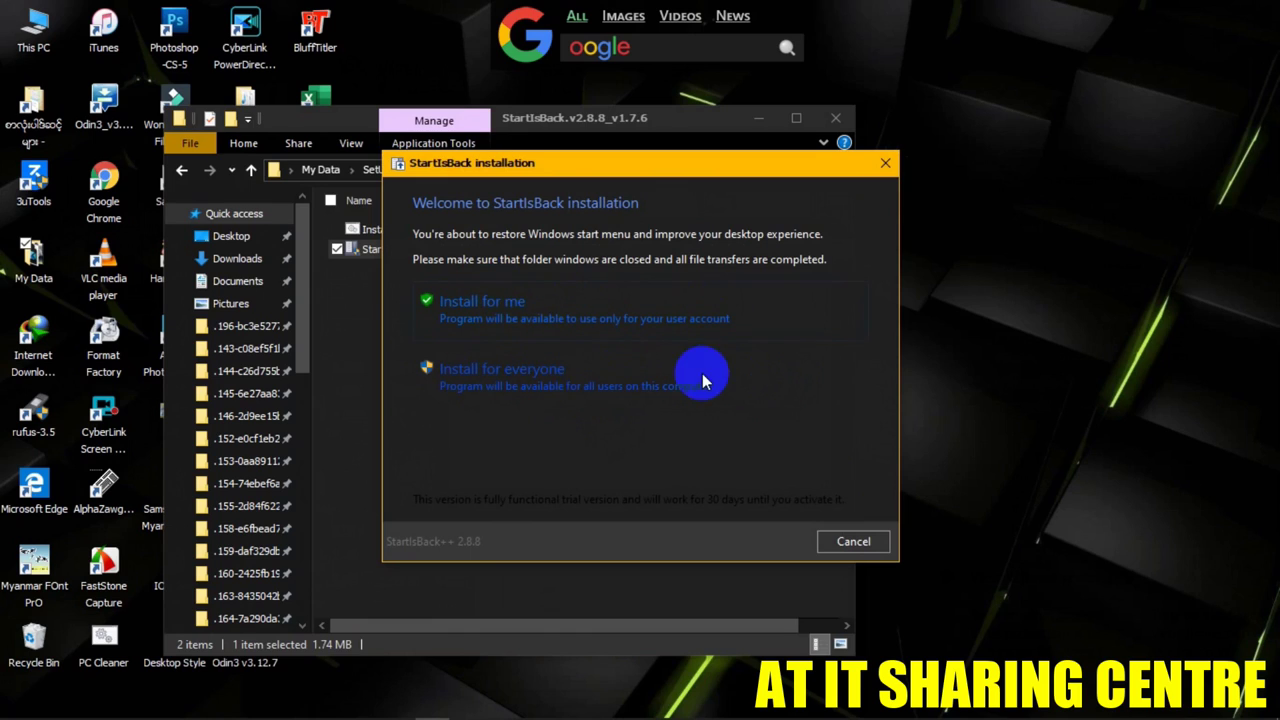
Install StartIsBack for everyone in C:\Program Files (x86)\StartIsBack and refresh the desktop
click(674, 386)
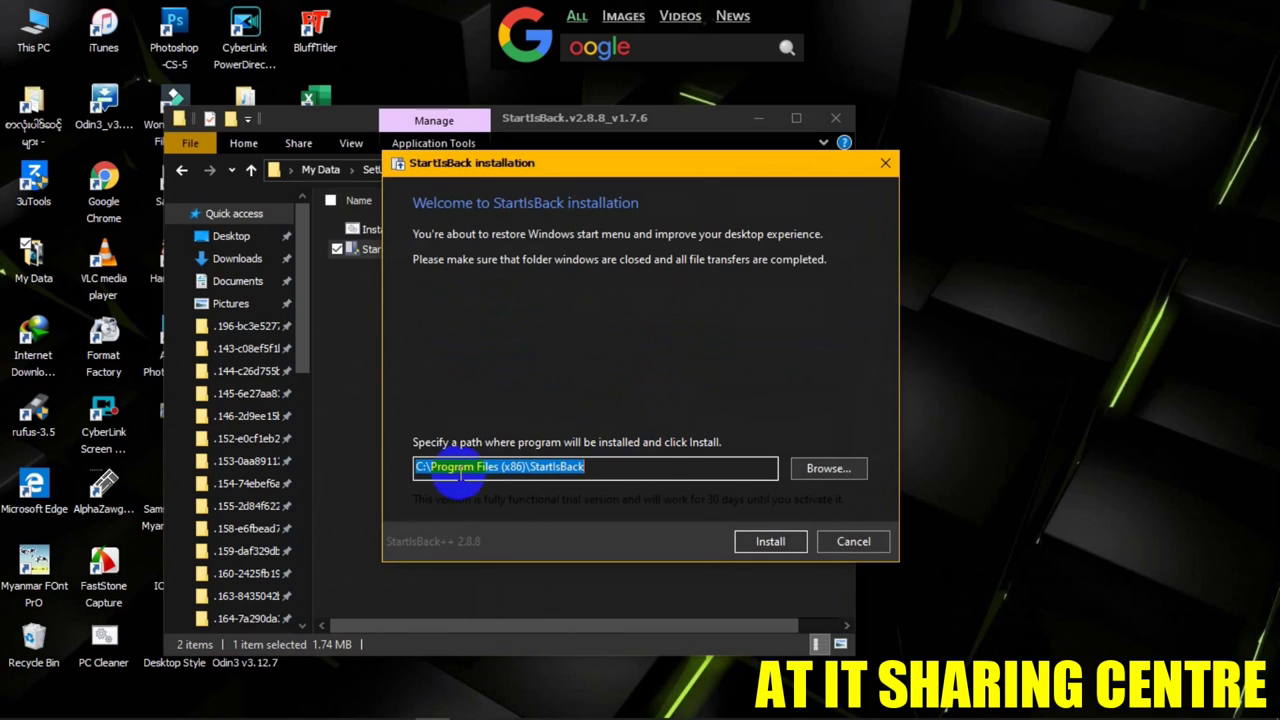
drag(610, 465, 396, 476)
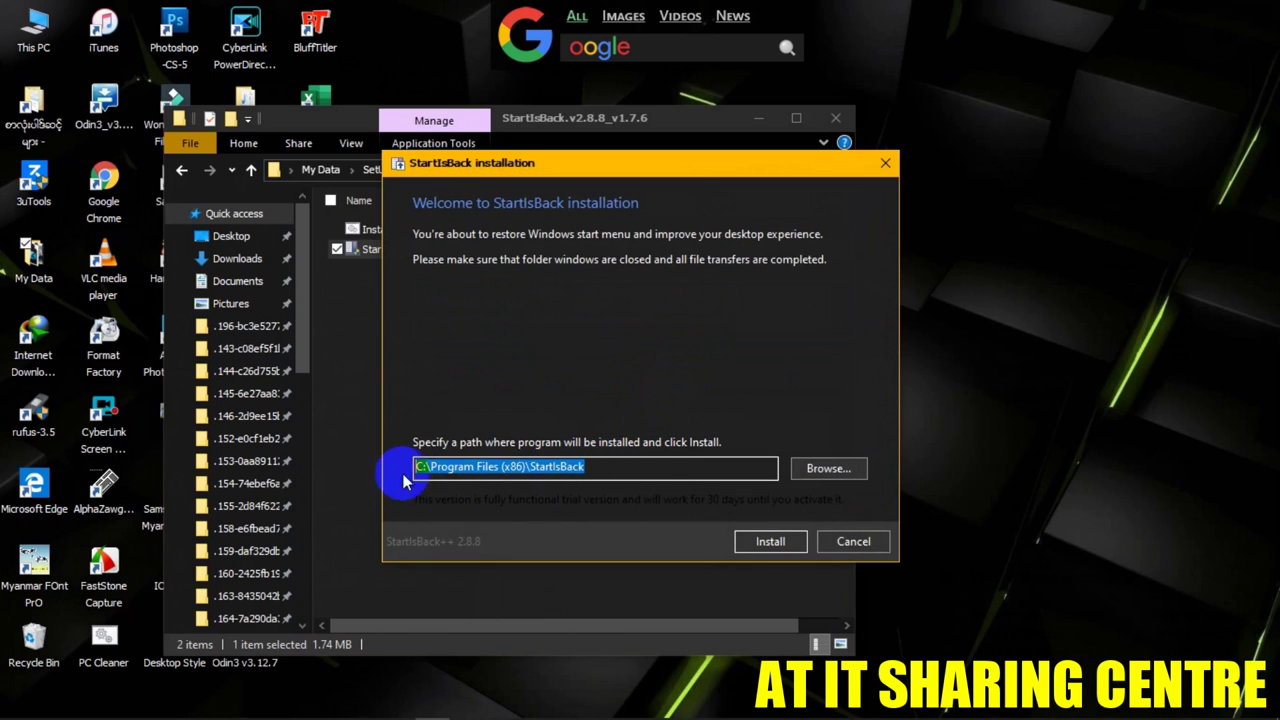
click(798, 541)
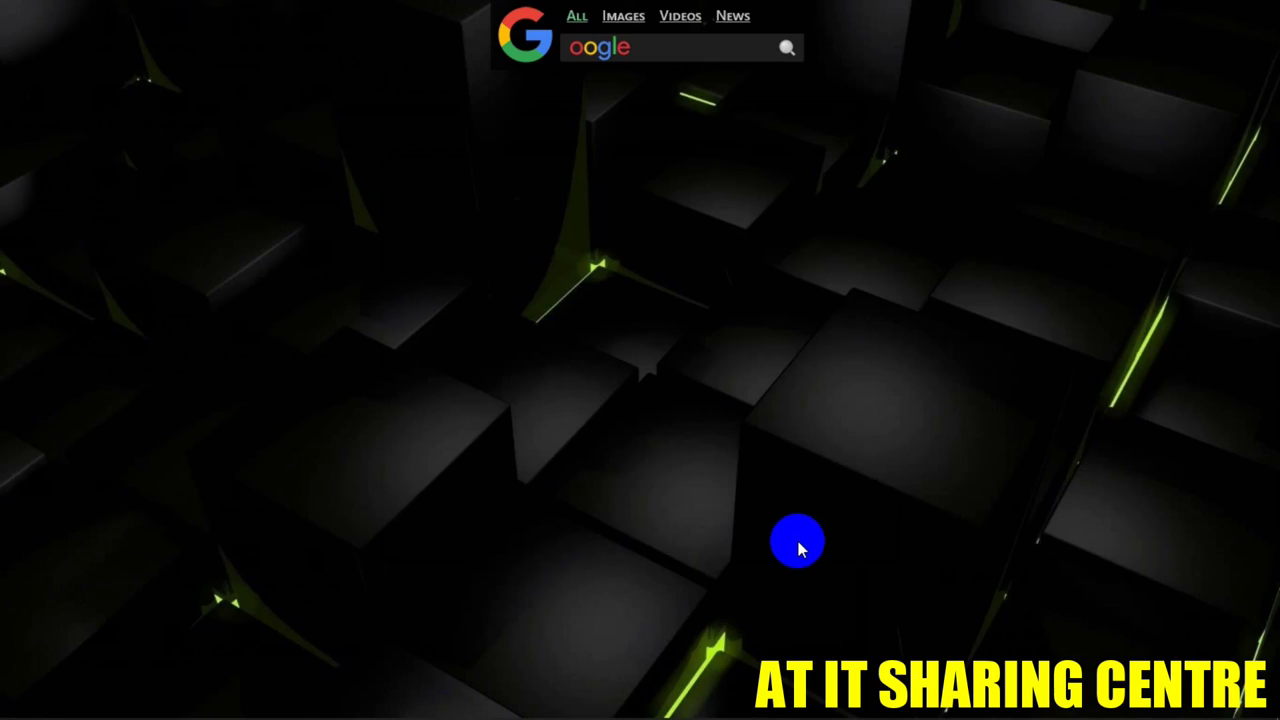
right_click(518, 182)
click(591, 249)
Extract the ORB_PACK archive in My Data\SetUp into a folder of the same name
click(30, 262)
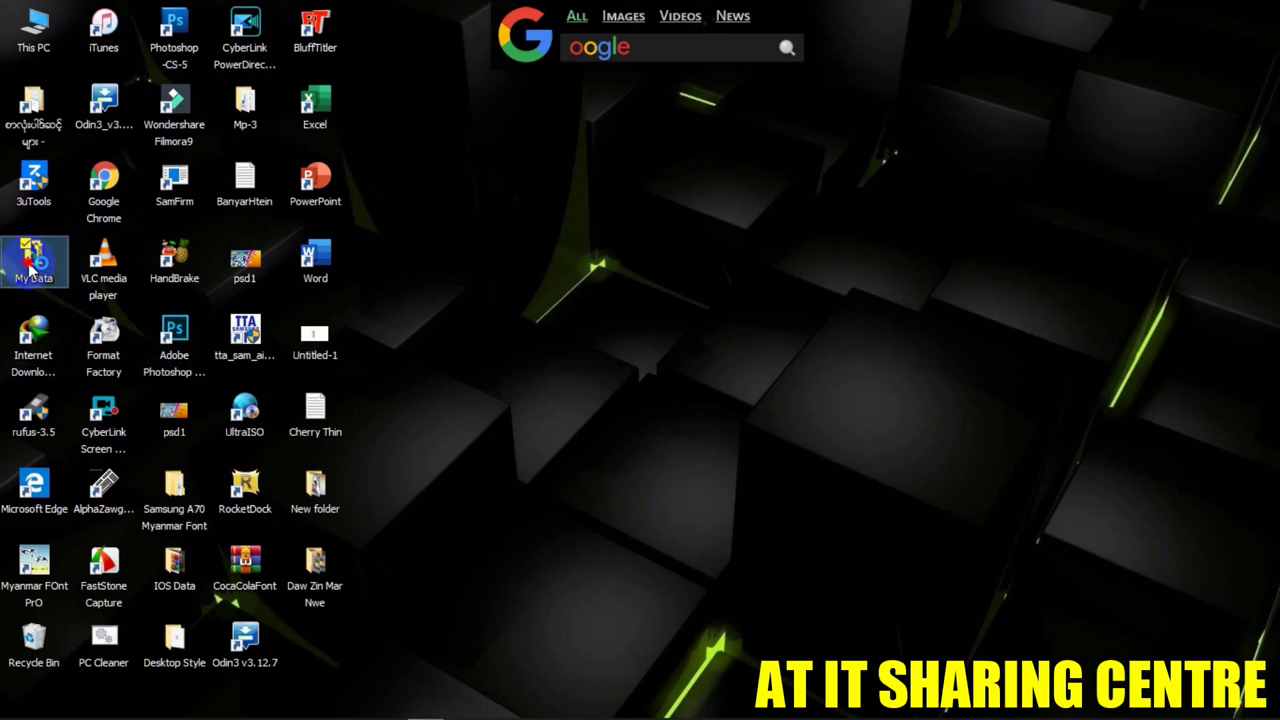
double_click(30, 262)
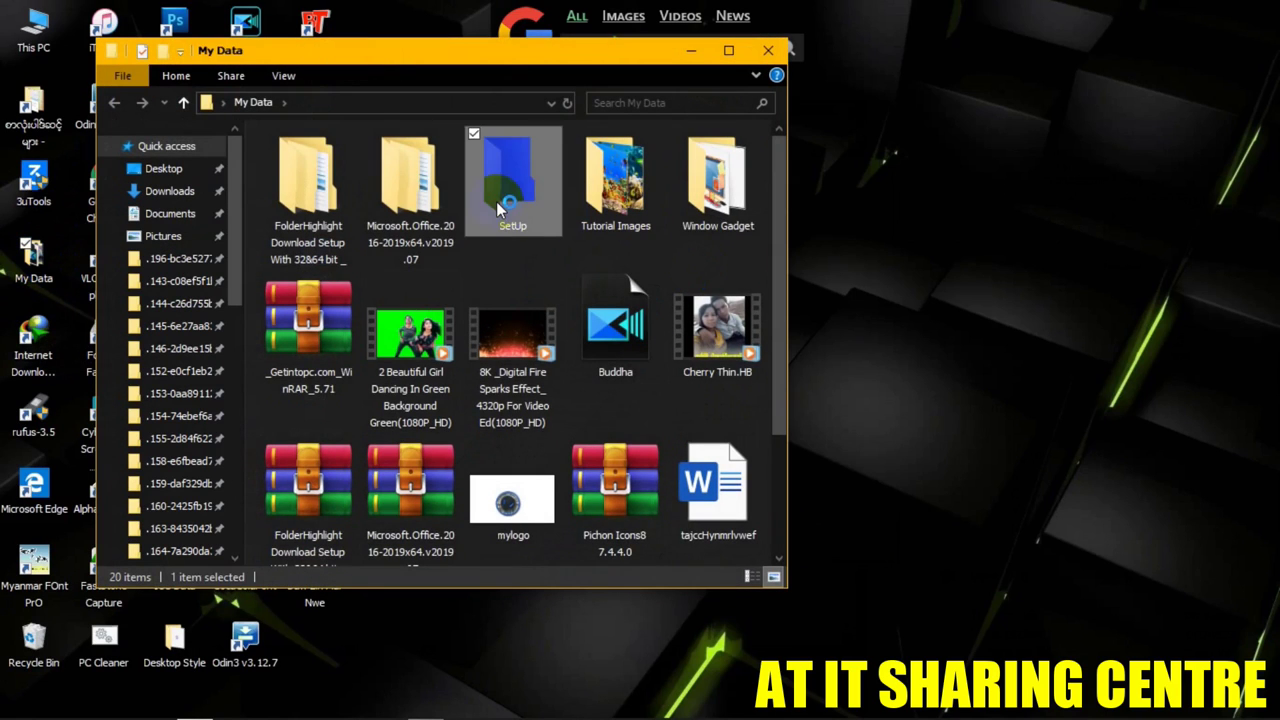
double_click(500, 208)
click(386, 221)
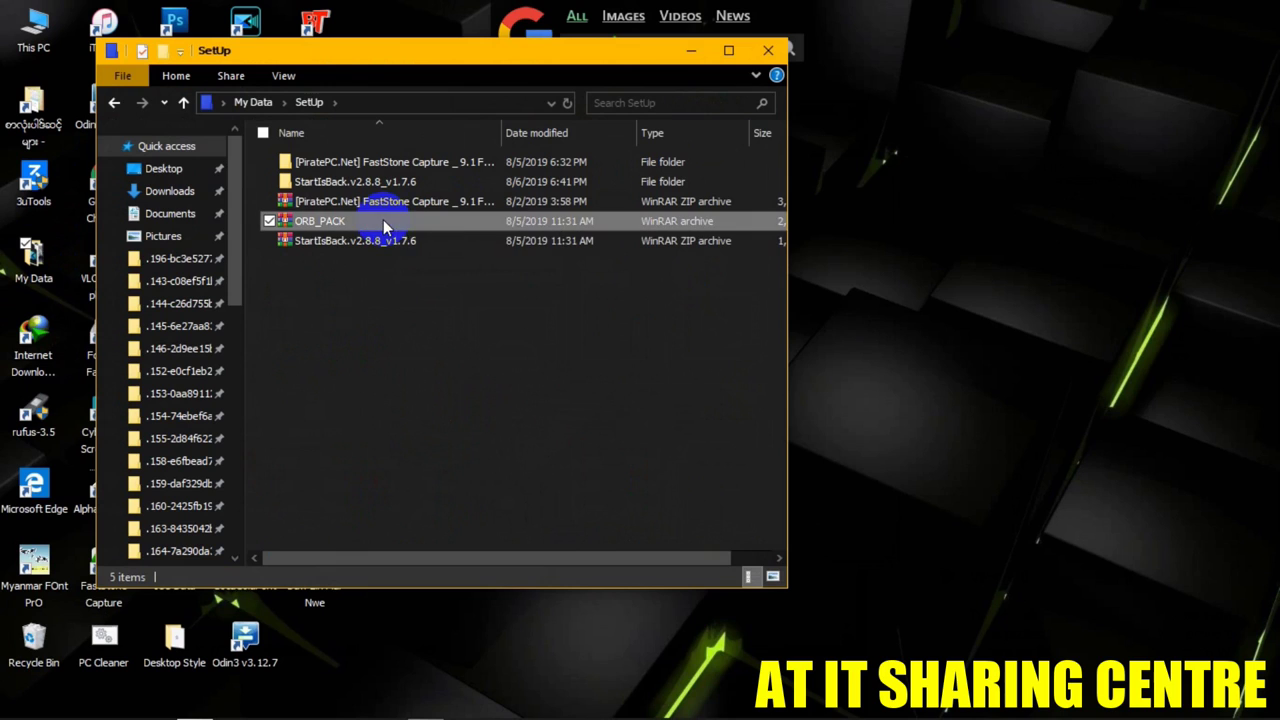
right_click(502, 228)
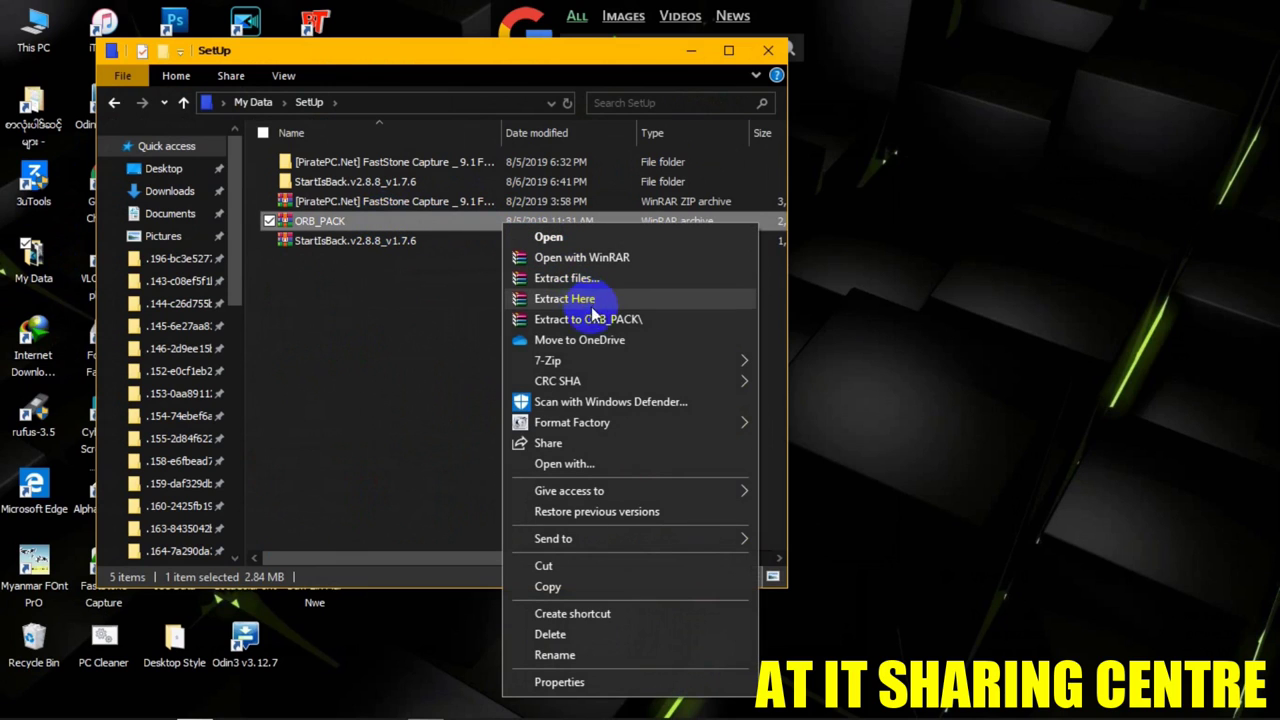
click(597, 319)
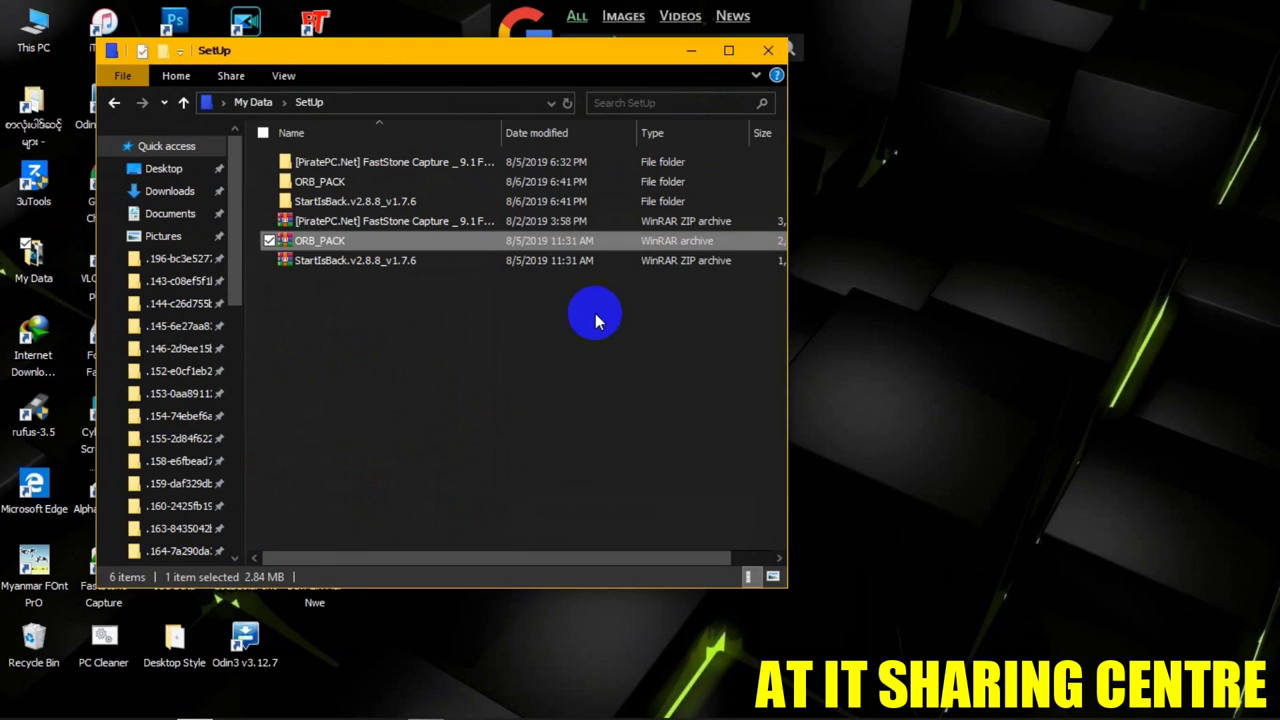
Browse the Start button images in the inner ORB_PACK folder, close the window and refresh the desktop
double_click(371, 181)
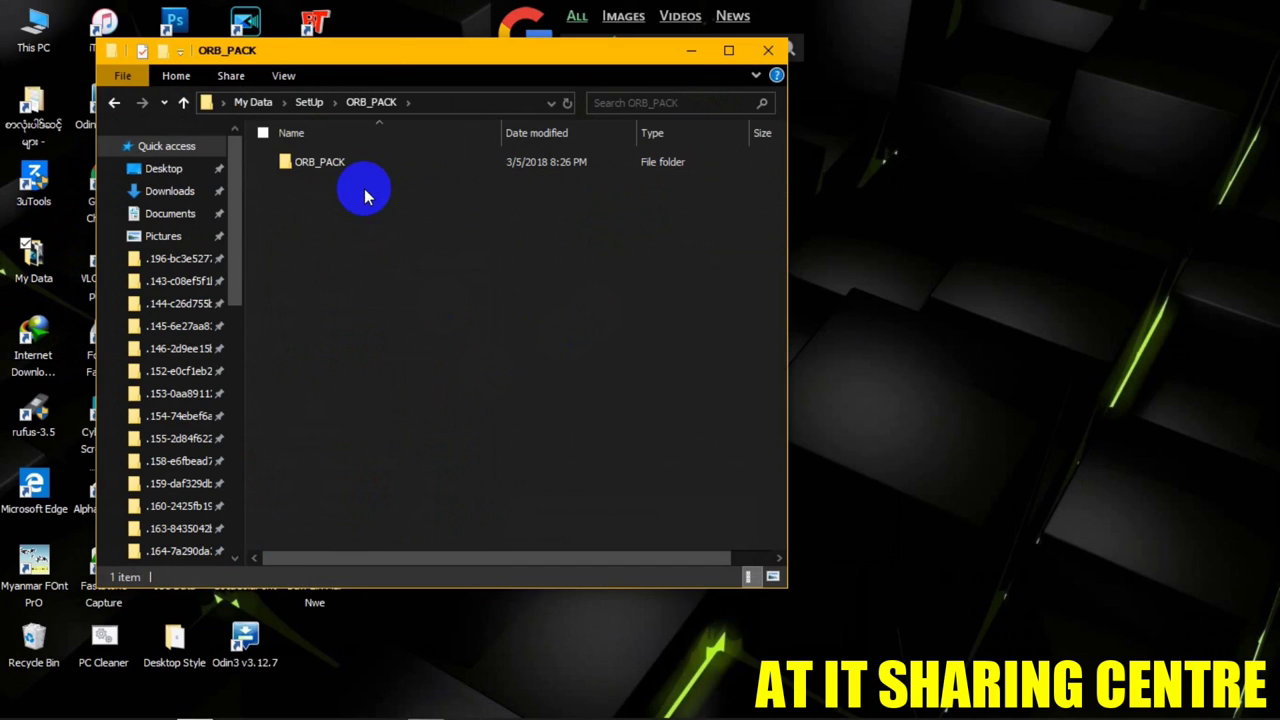
double_click(407, 170)
click(729, 50)
scroll(760, 550, down, 15)
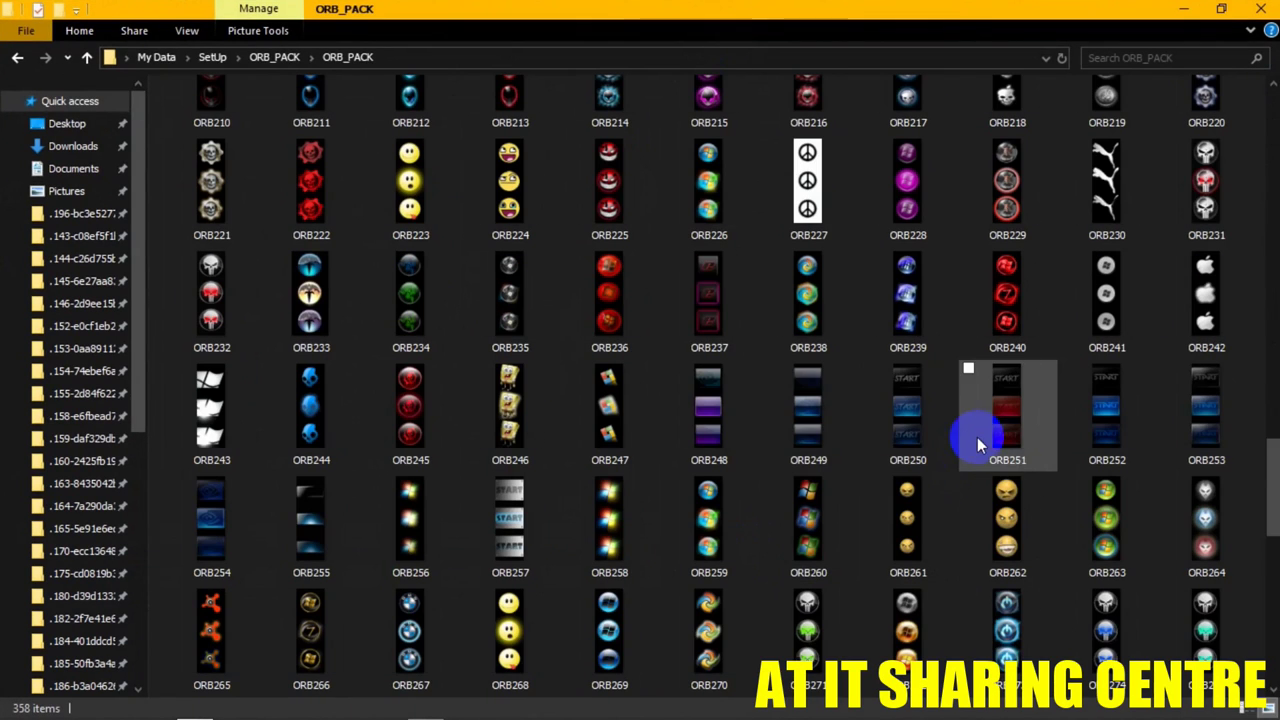
scroll(1000, 434, down, 8)
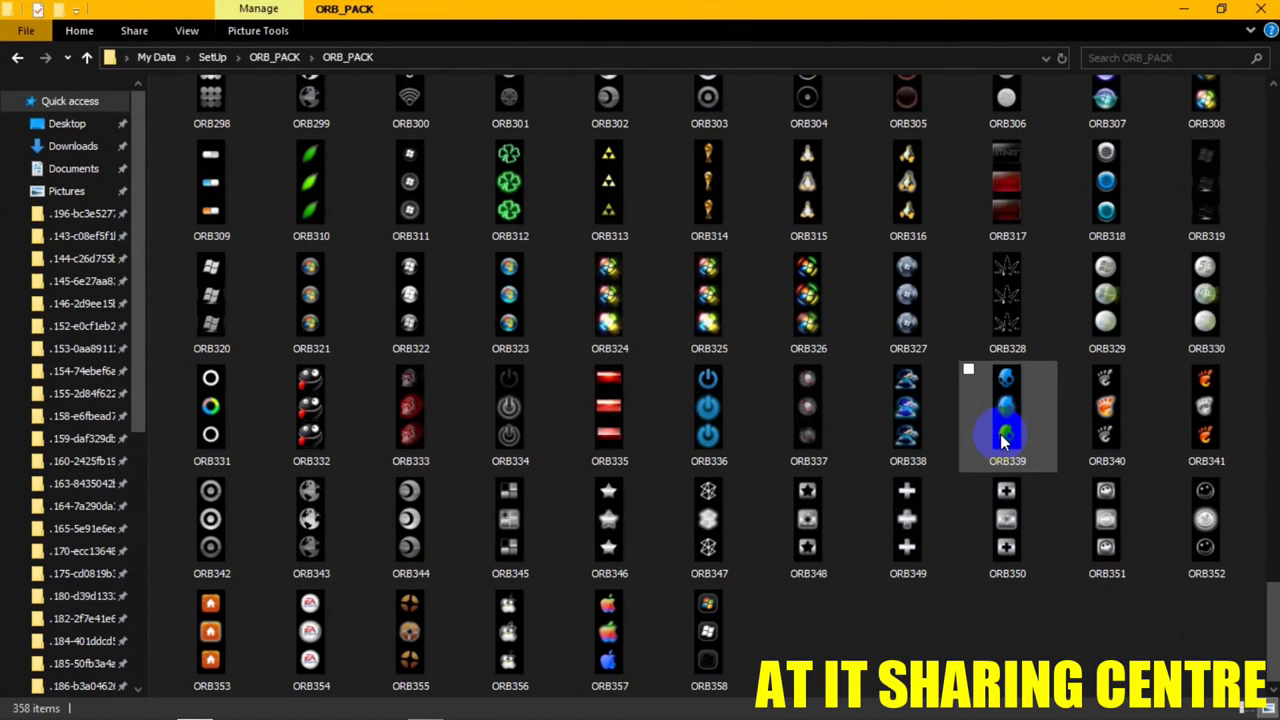
click(1262, 8)
right_click(742, 177)
click(774, 236)
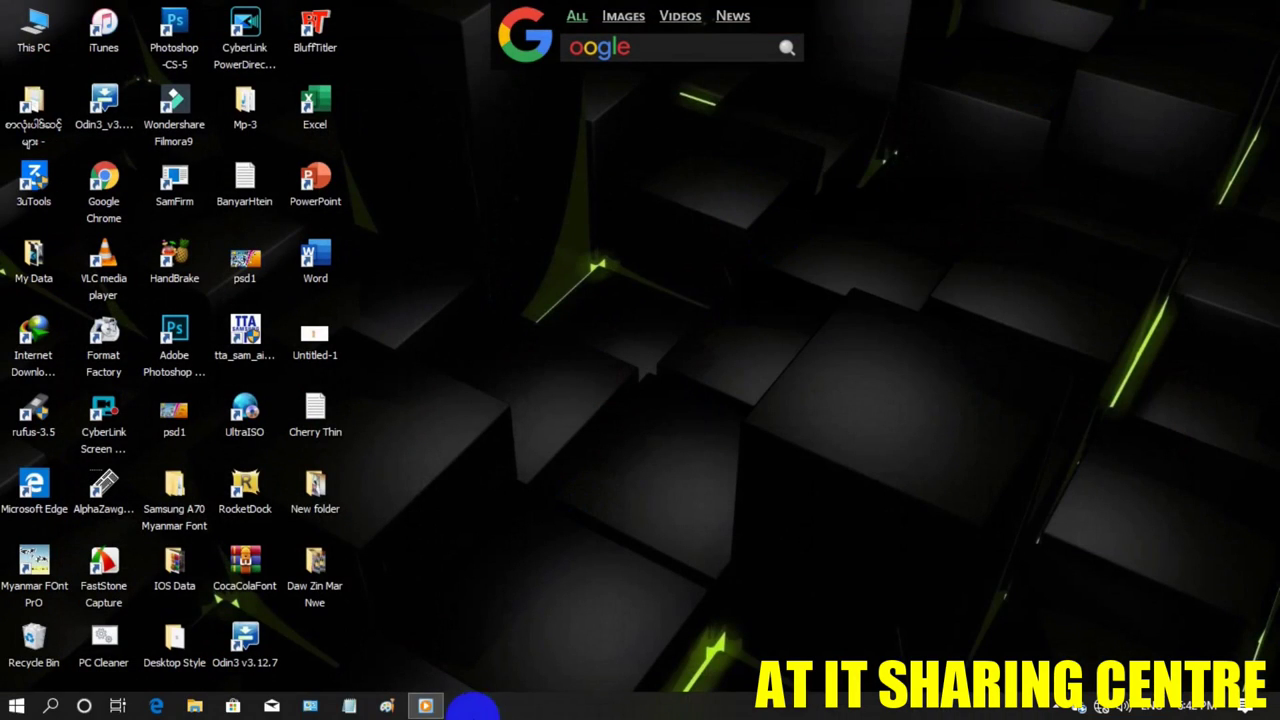
Open the Start button's properties to view StartIsBack's Start menu options, and accept the configuration as it is
right_click(17, 706)
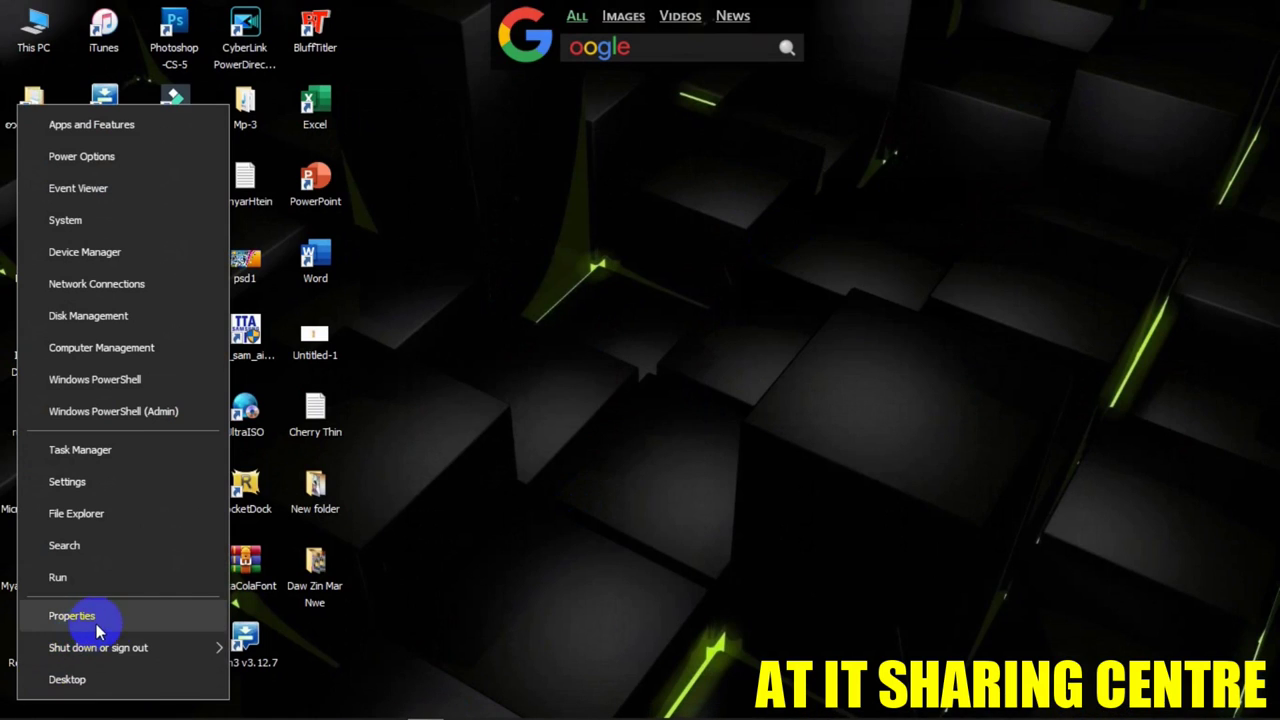
click(152, 621)
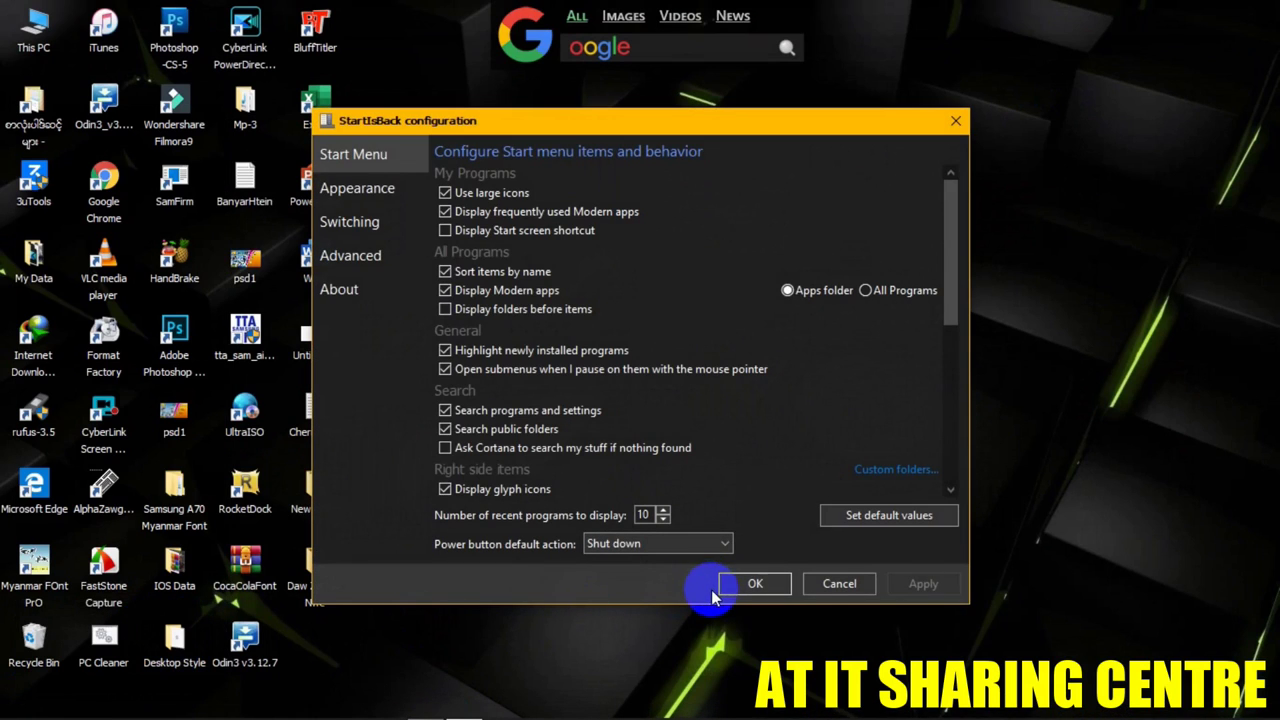
click(740, 580)
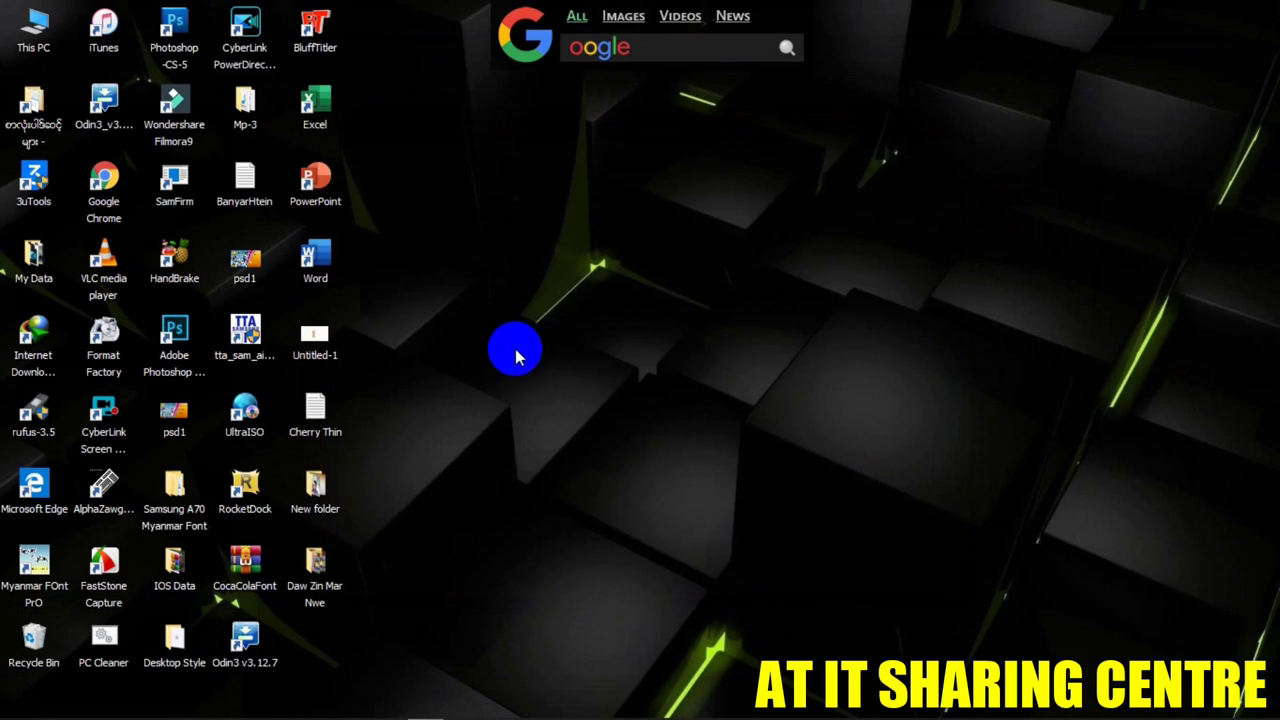
right_click(512, 348)
click(562, 403)
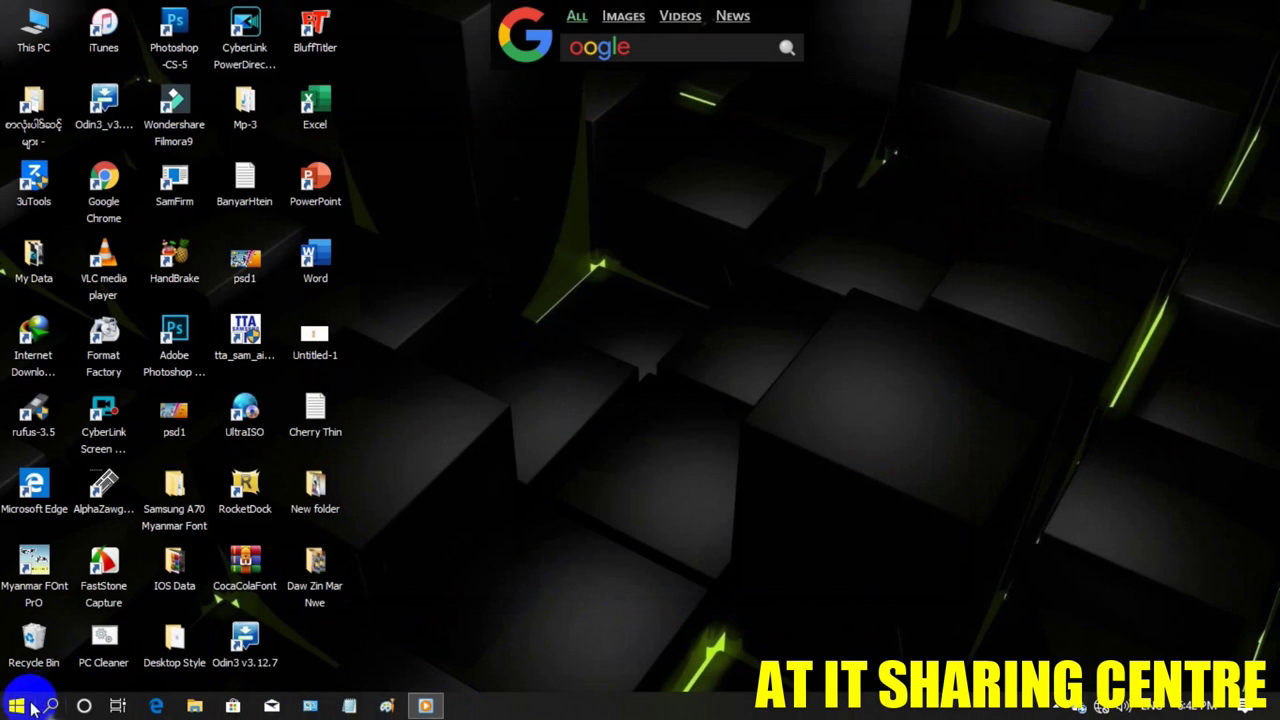
Open the new Start menu to examine its layout and power options, close it and refresh the desktop
click(16, 706)
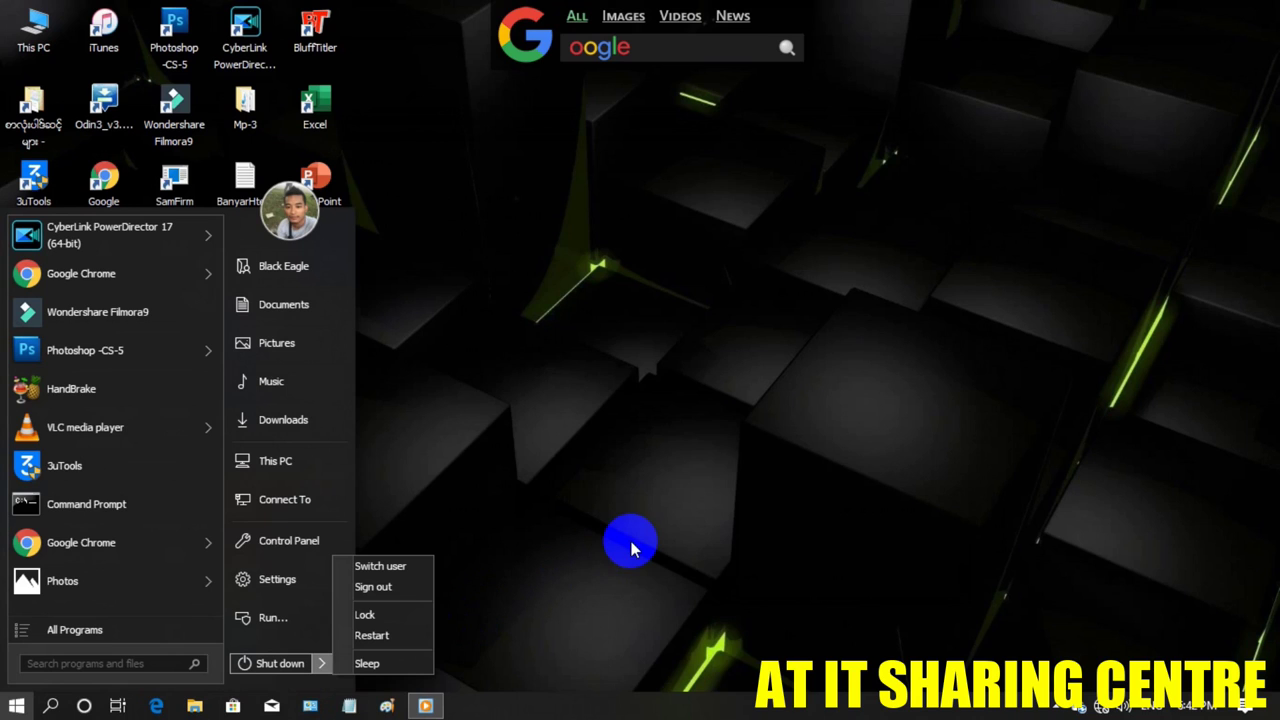
click(514, 394)
right_click(514, 394)
click(543, 449)
Open the Appearance settings in the StartIsBack configuration and move the window clear of the desktop icons
right_click(16, 707)
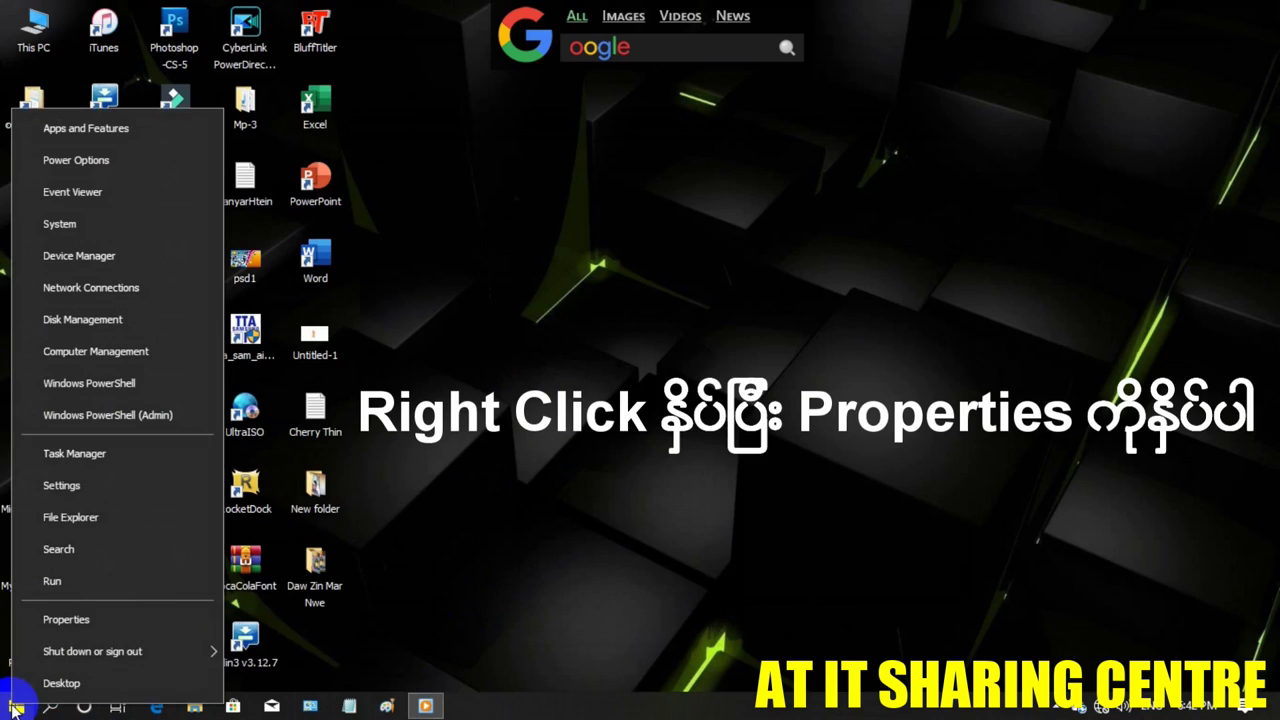
click(155, 620)
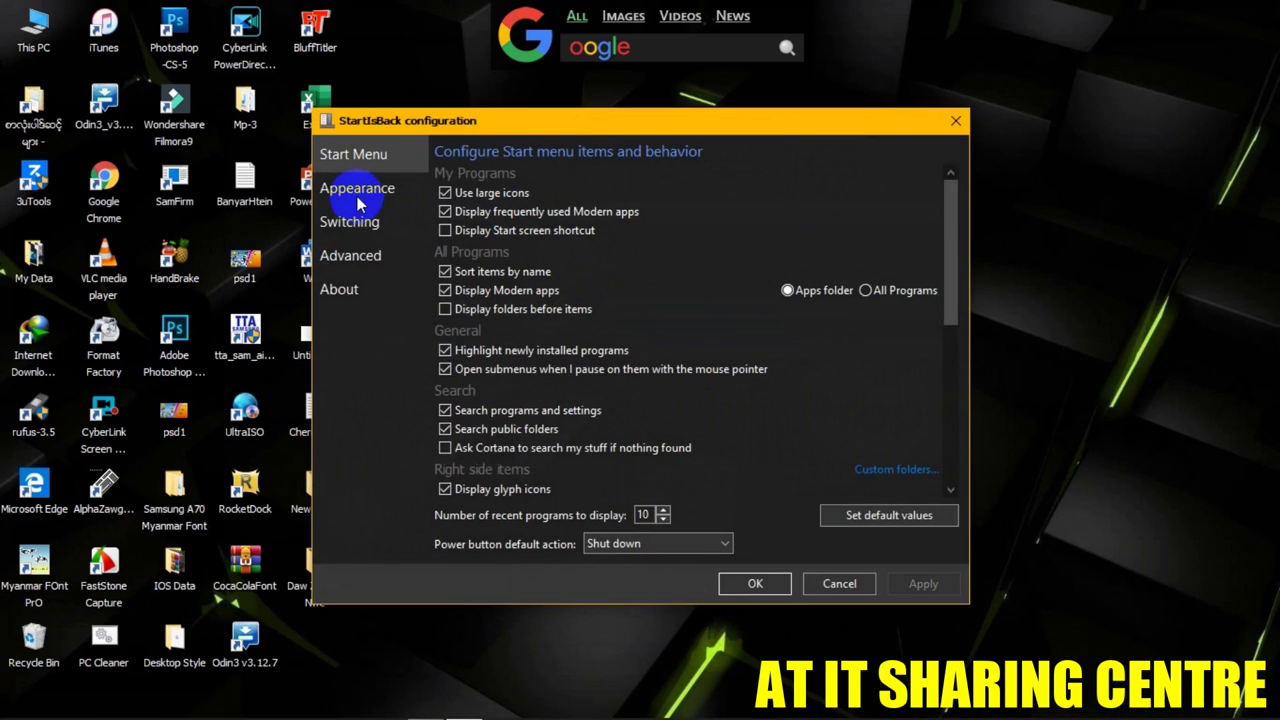
click(357, 200)
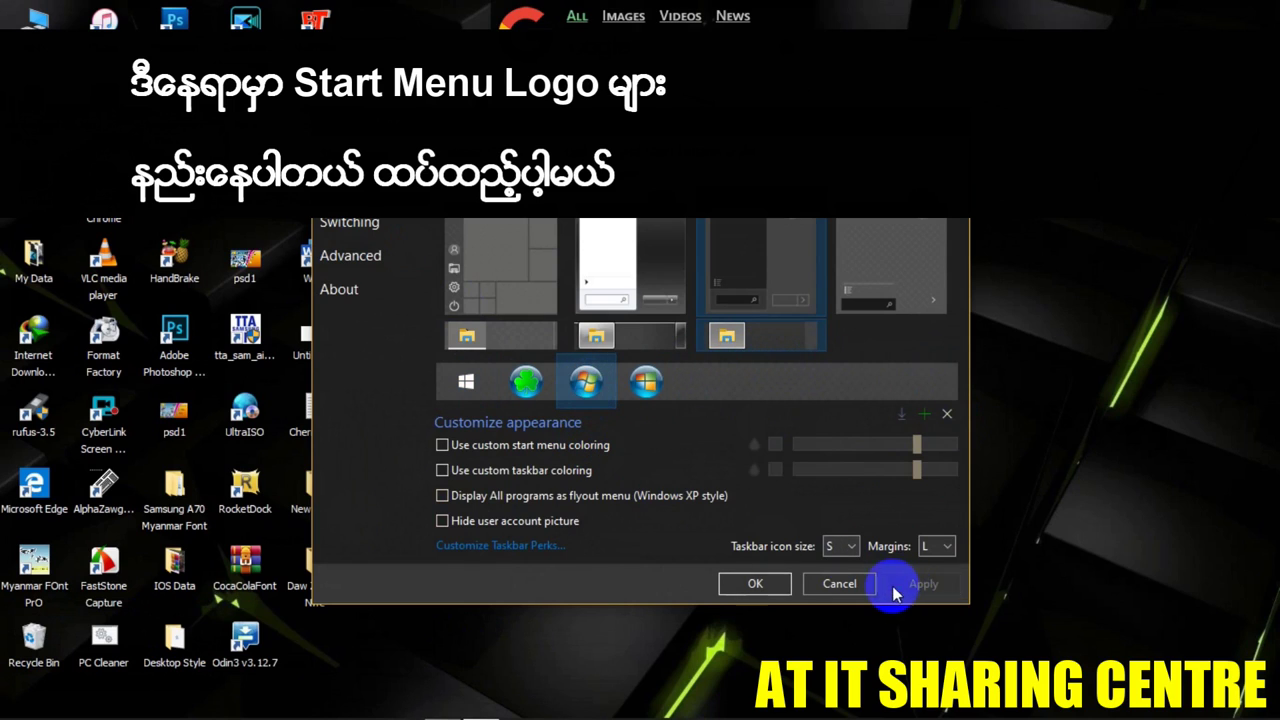
mouse_move(45, 705)
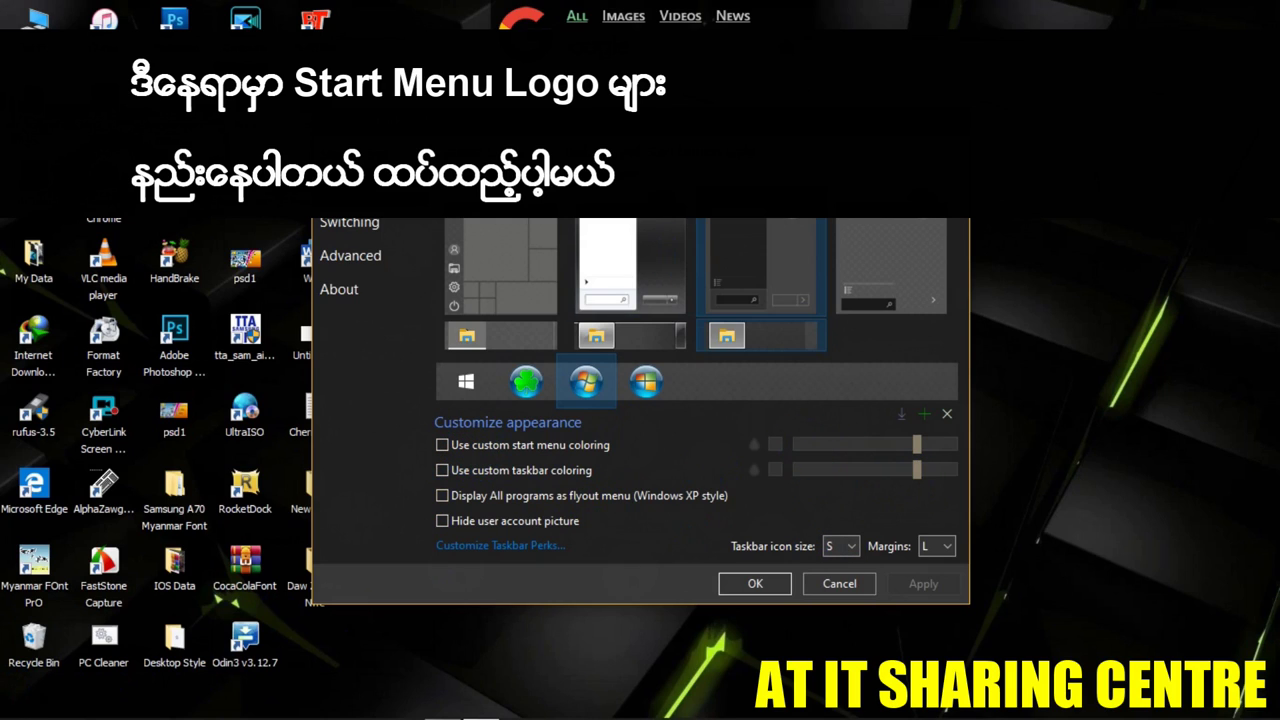
click(647, 384)
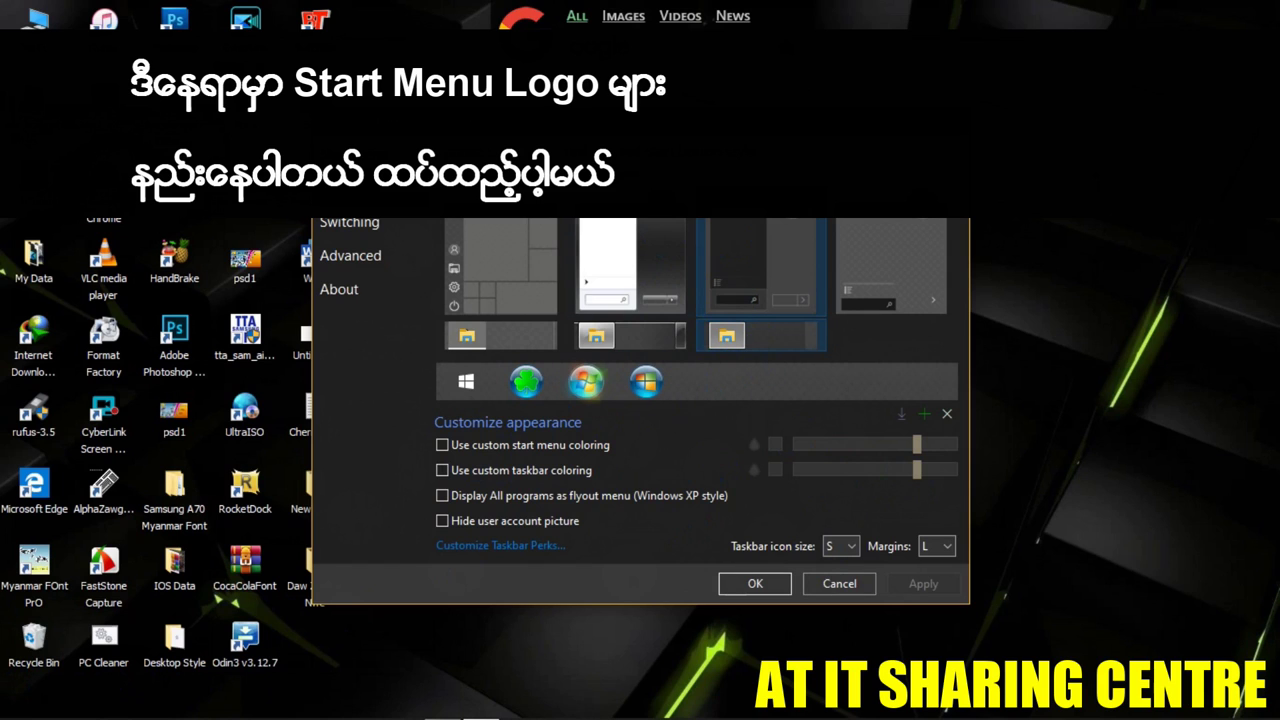
drag(487, 120, 737, 120)
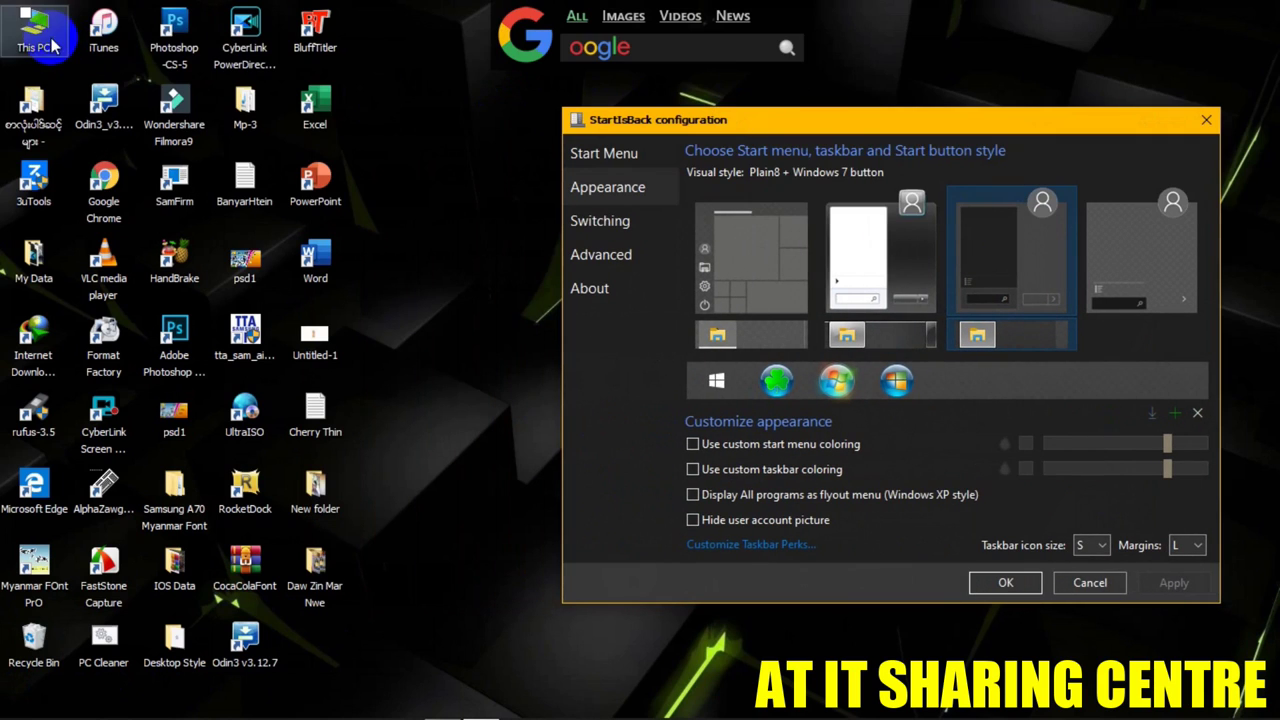
Open the Orbs folder in C:\Program Files (x86)\StartIsBack, restore its window down and move it clear of the desktop icons
double_click(52, 44)
double_click(324, 272)
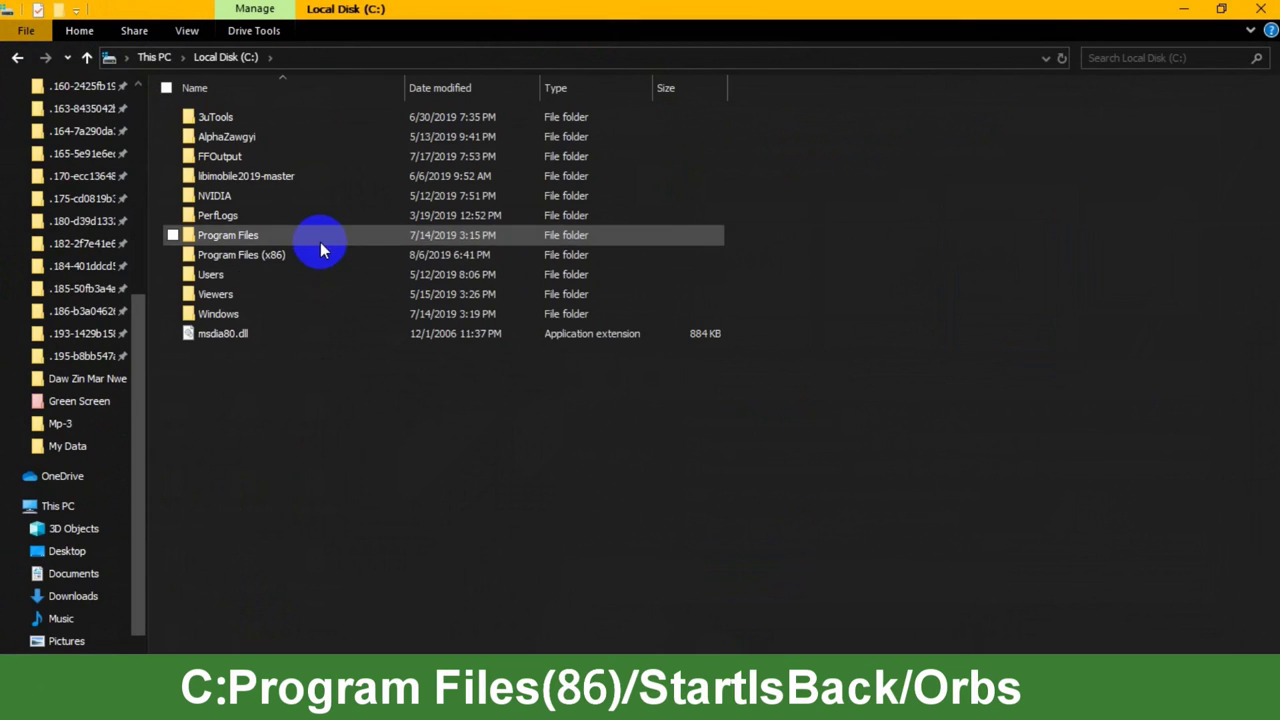
click(364, 256)
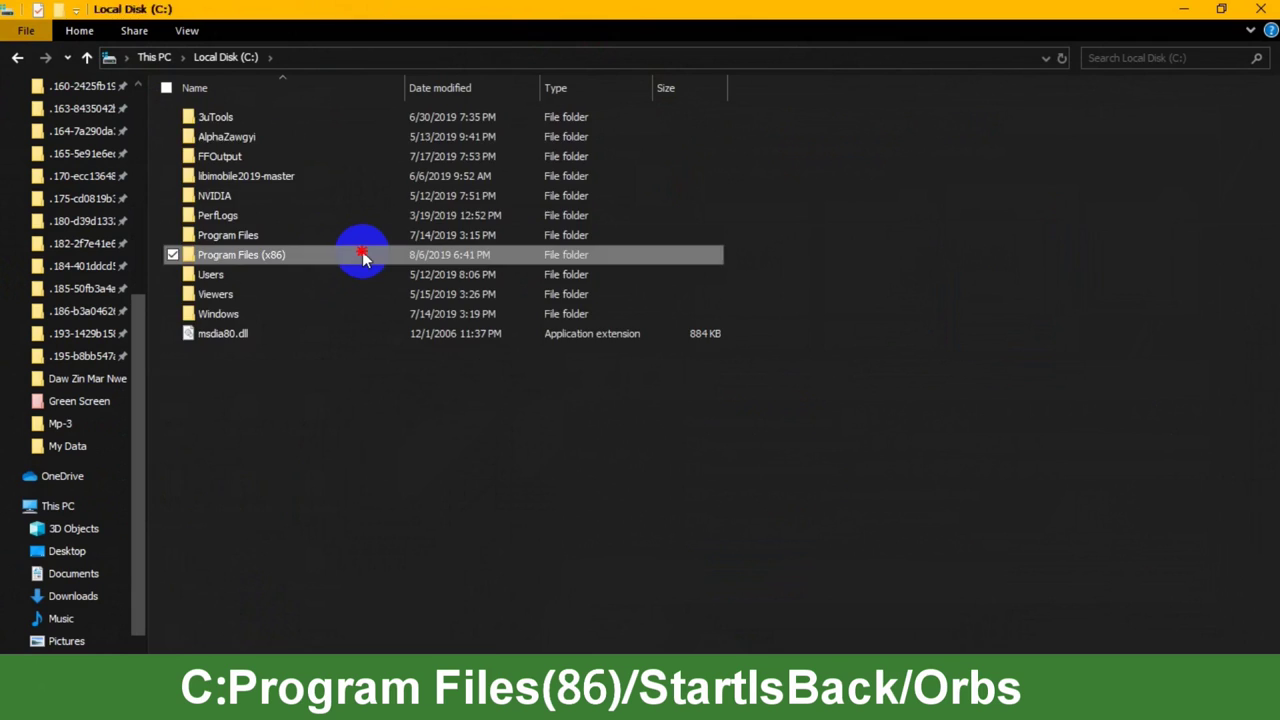
double_click(362, 258)
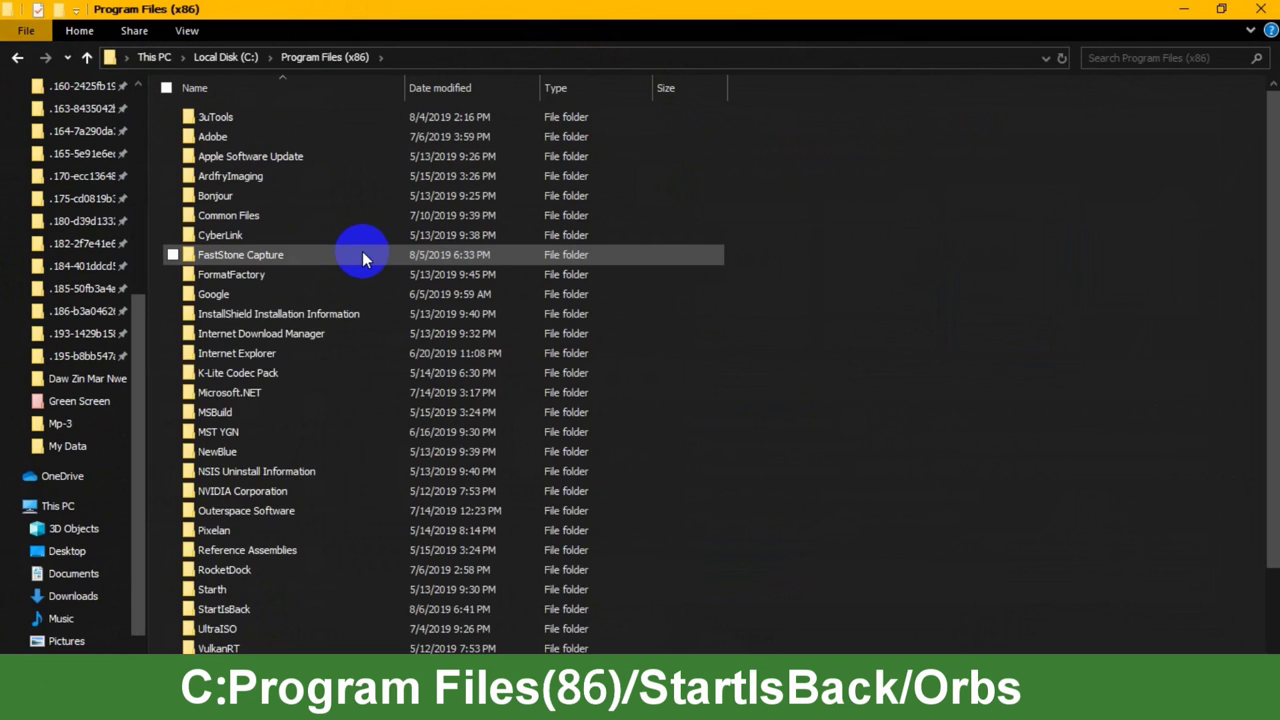
scroll(362, 258, down, 3)
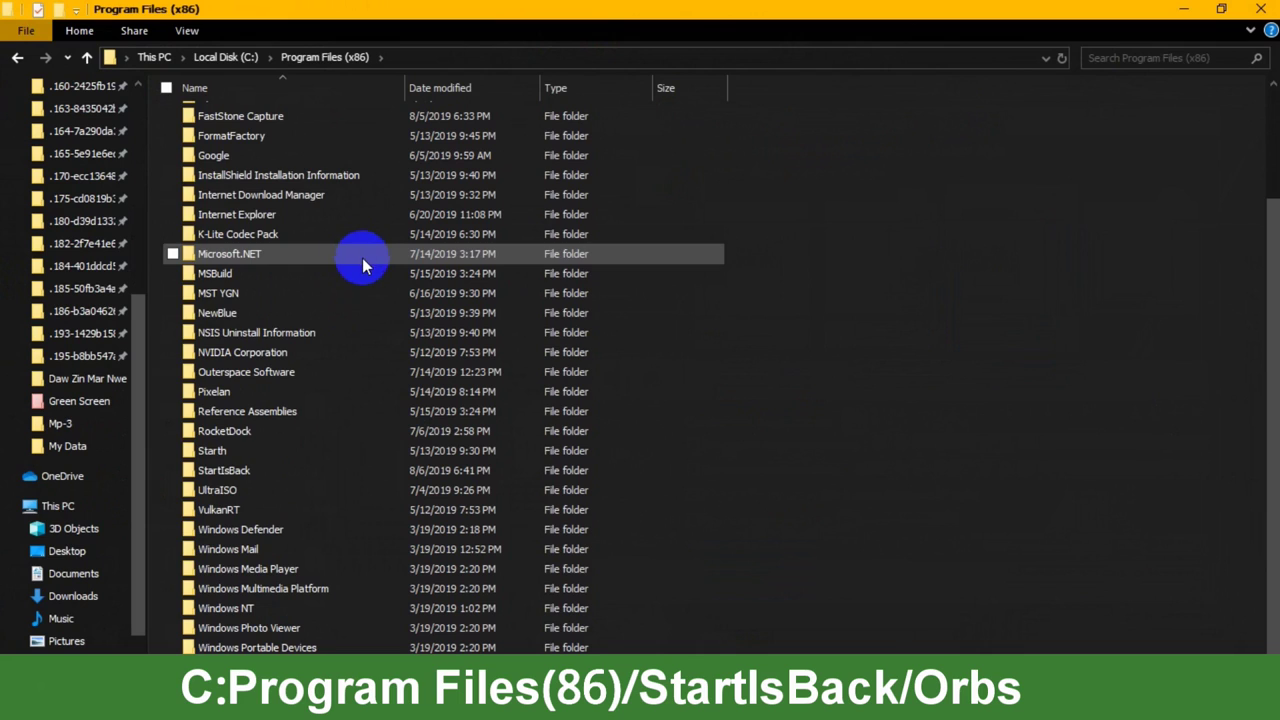
click(361, 471)
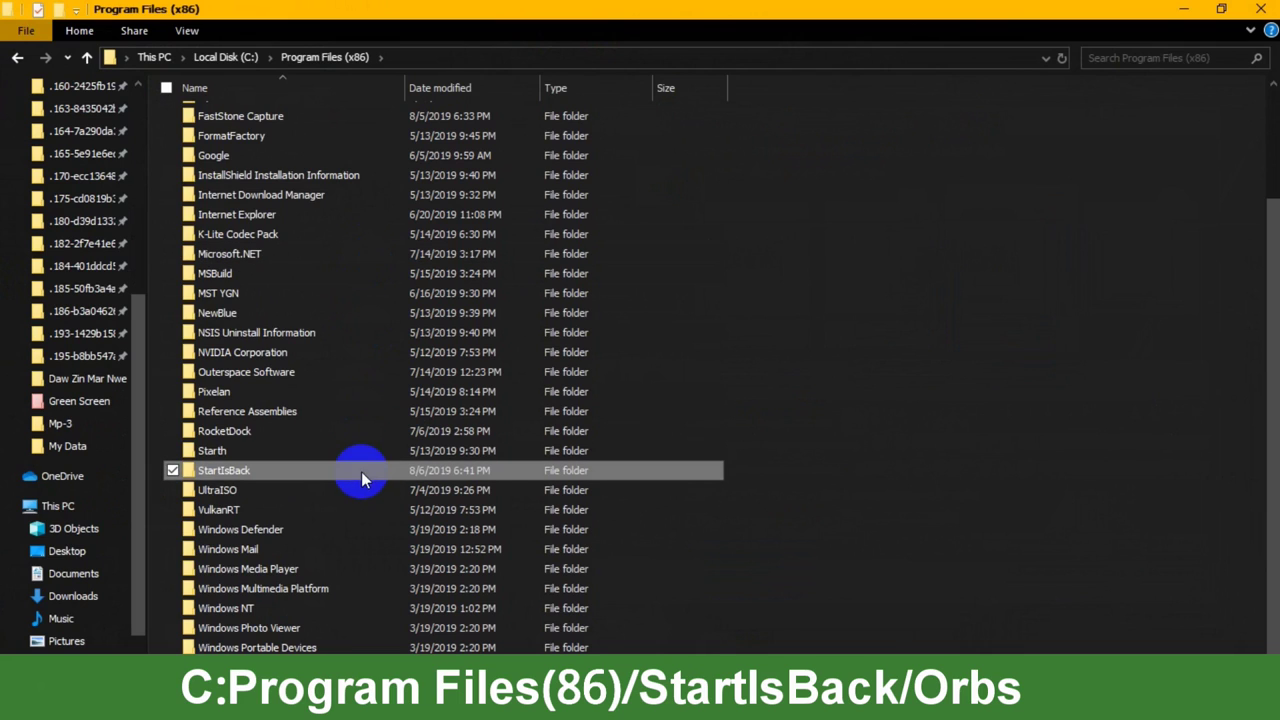
double_click(298, 470)
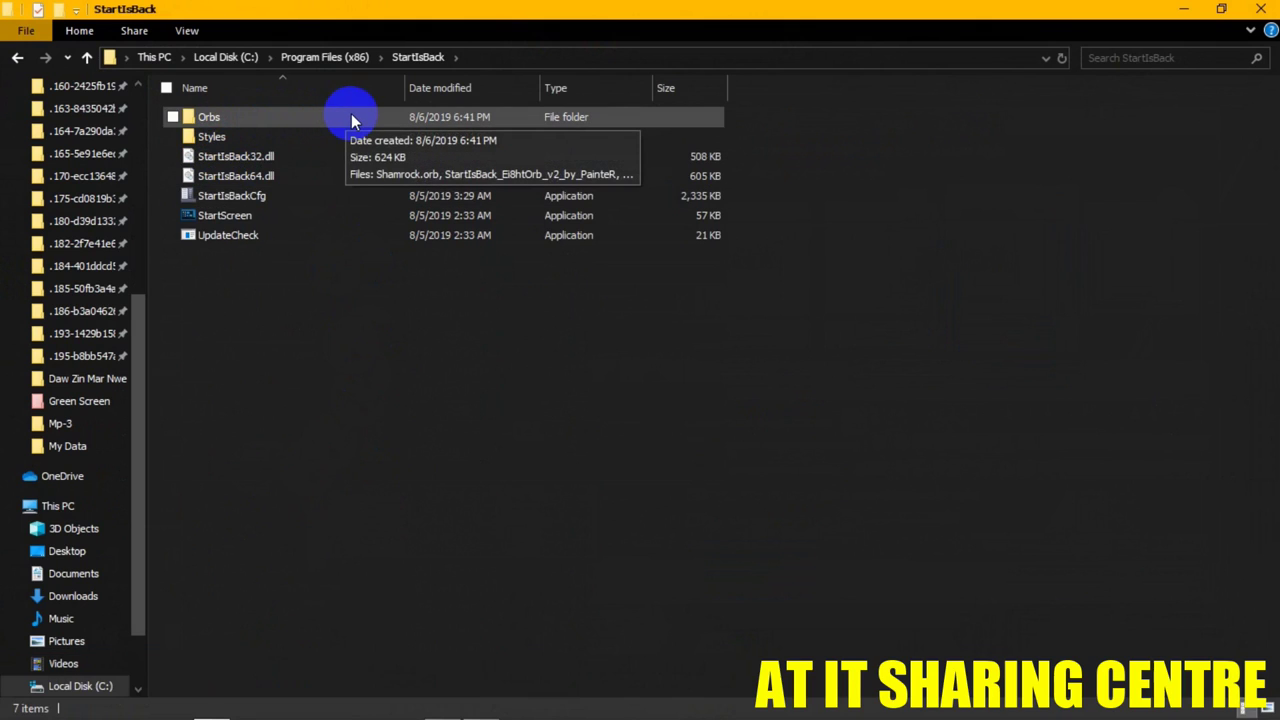
double_click(347, 117)
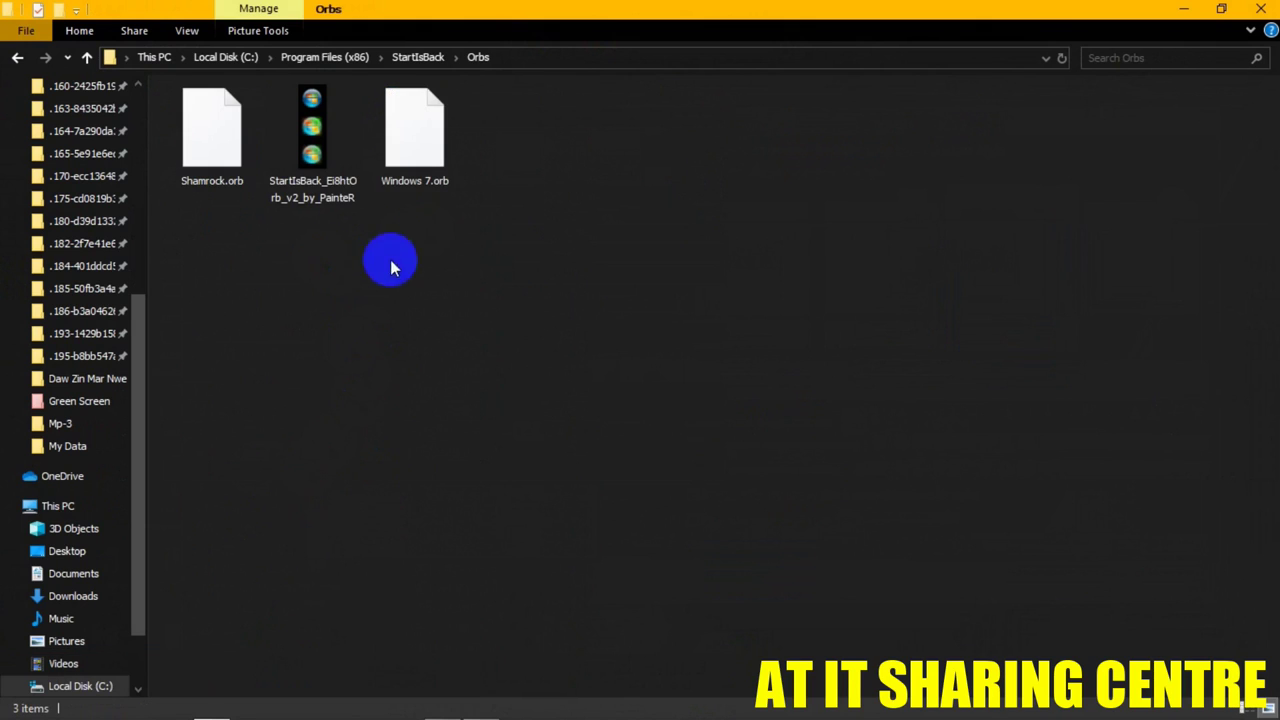
click(1221, 8)
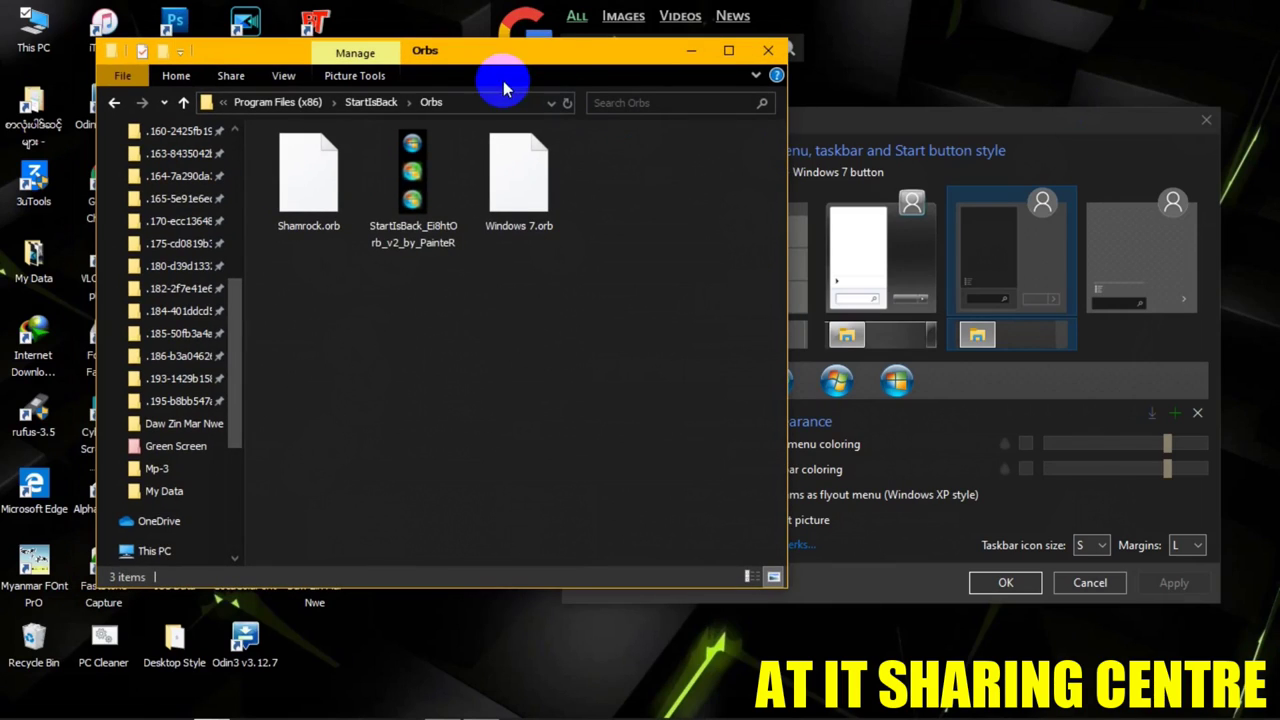
drag(472, 62, 892, 84)
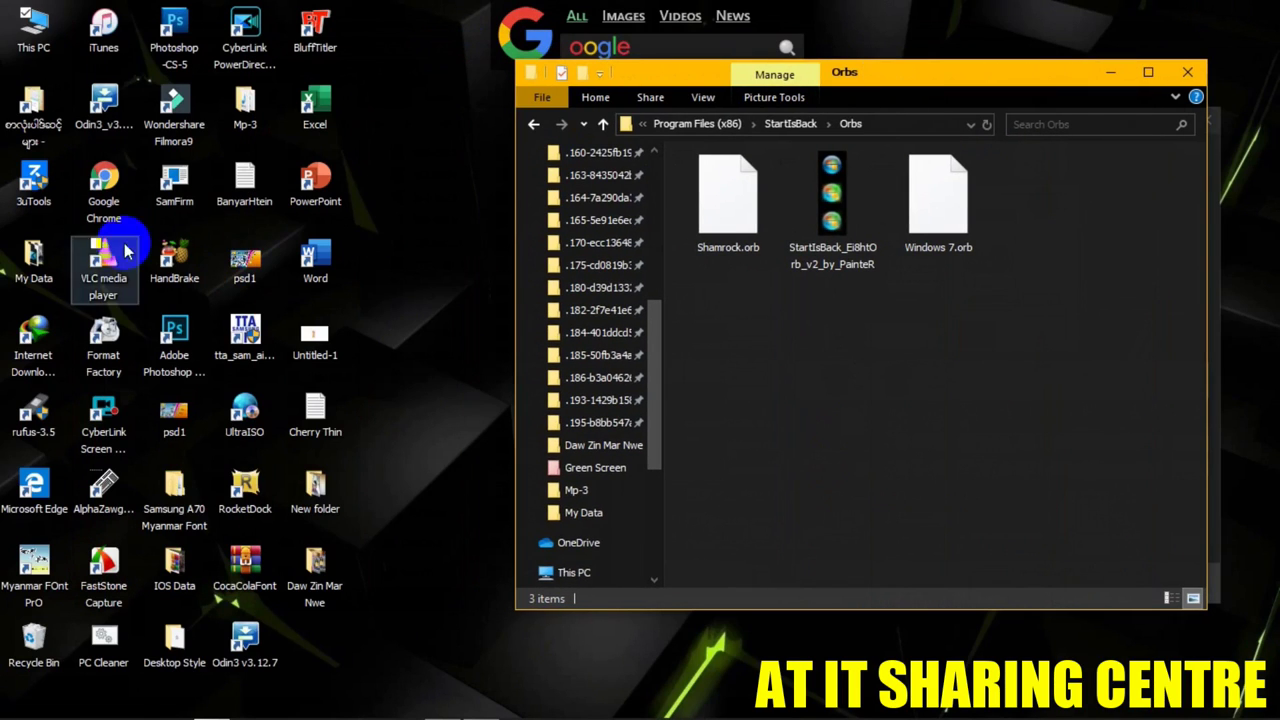
Open the inner ORB_PACK folder inside SetUp in the My Data folder
double_click(40, 262)
drag(1010, 94, 740, 100)
click(882, 97)
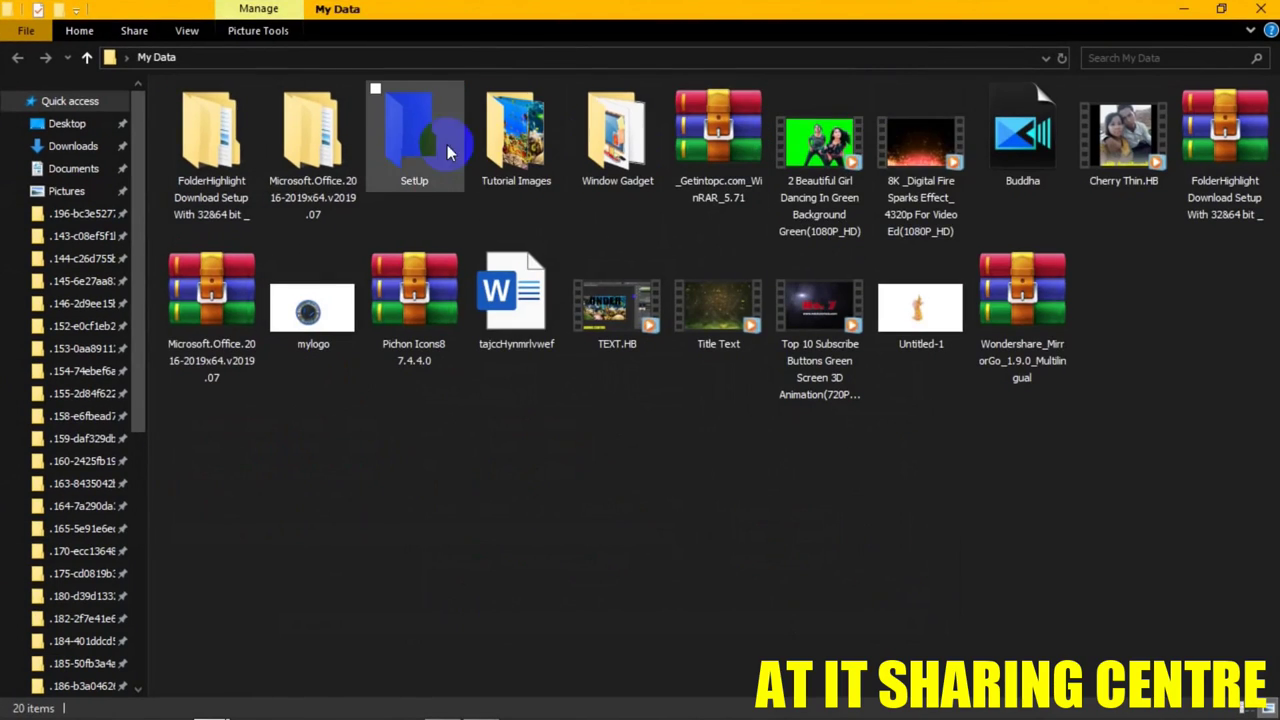
double_click(409, 143)
click(289, 135)
double_click(352, 140)
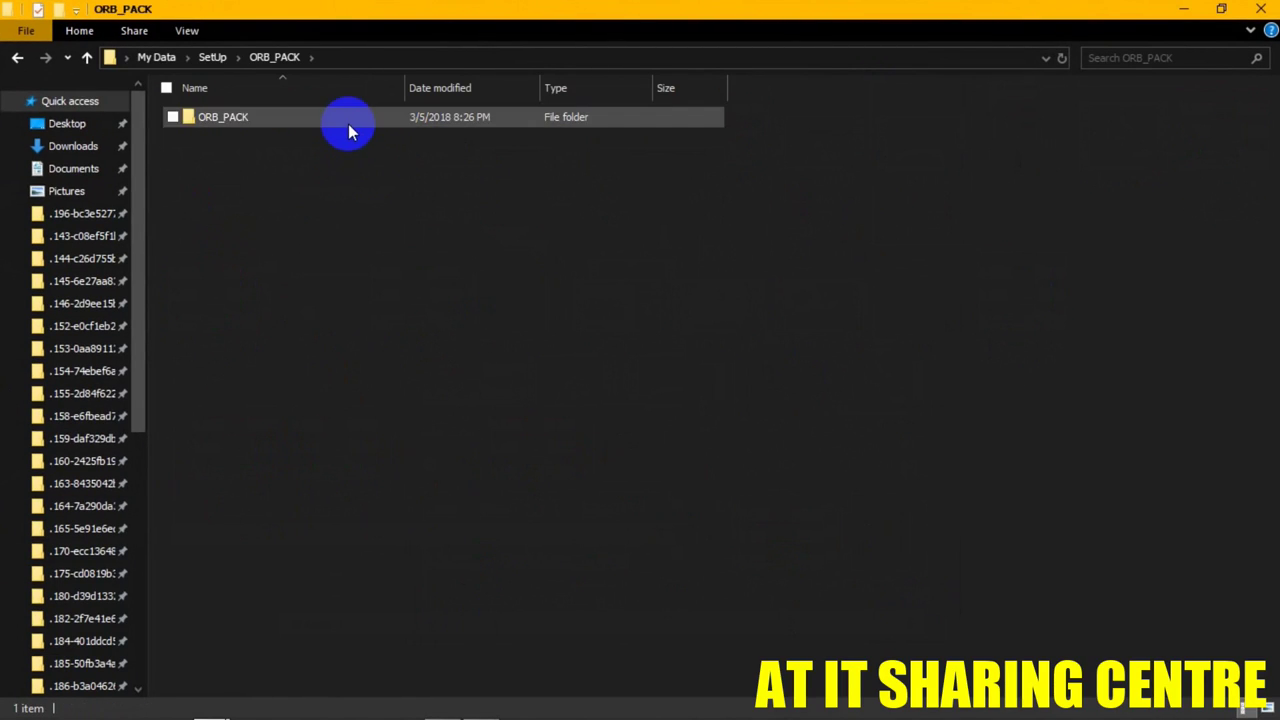
double_click(347, 124)
Copy all the Start button images in the inner ORB_PACK folder and minimise the window
click(622, 374)
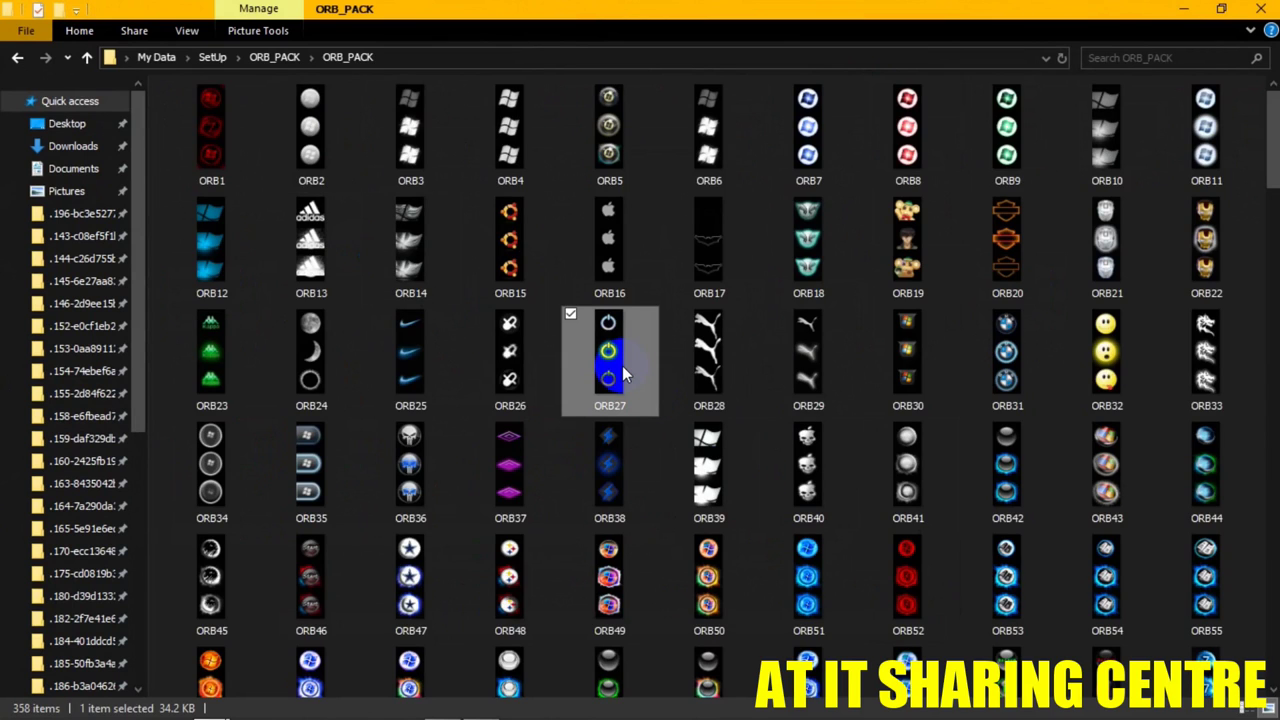
key(ctrl+a)
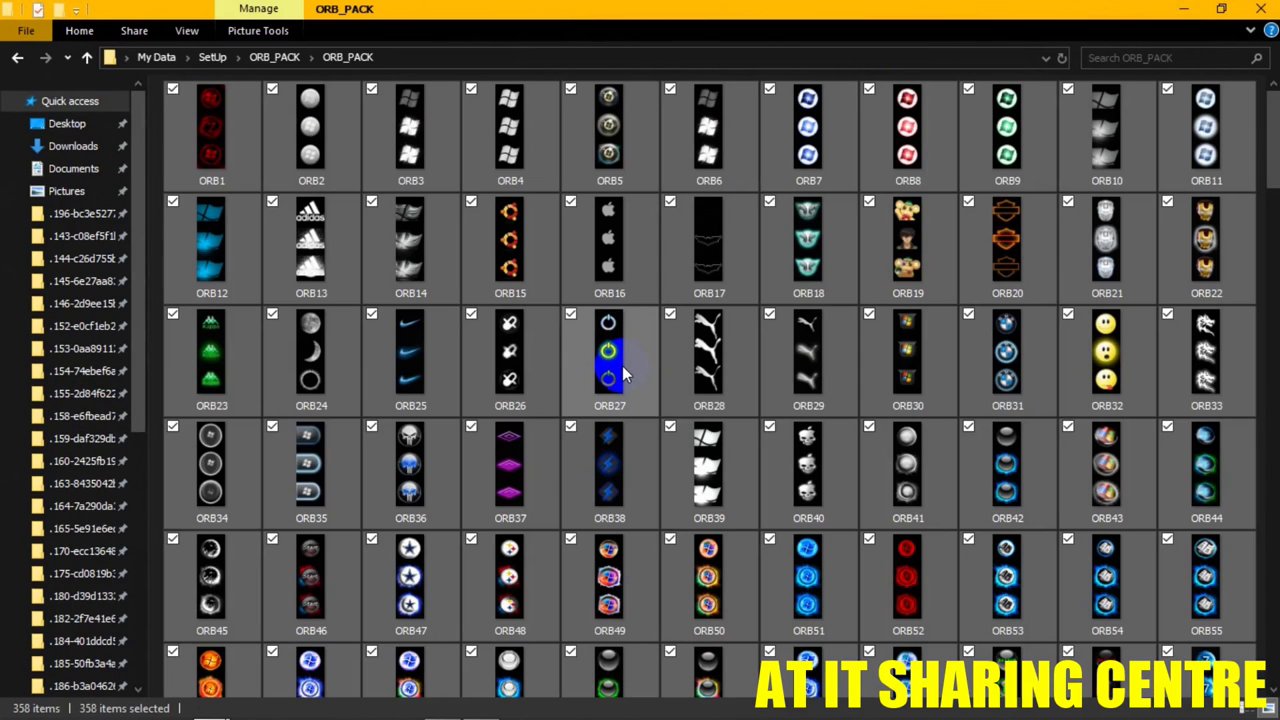
right_click(806, 255)
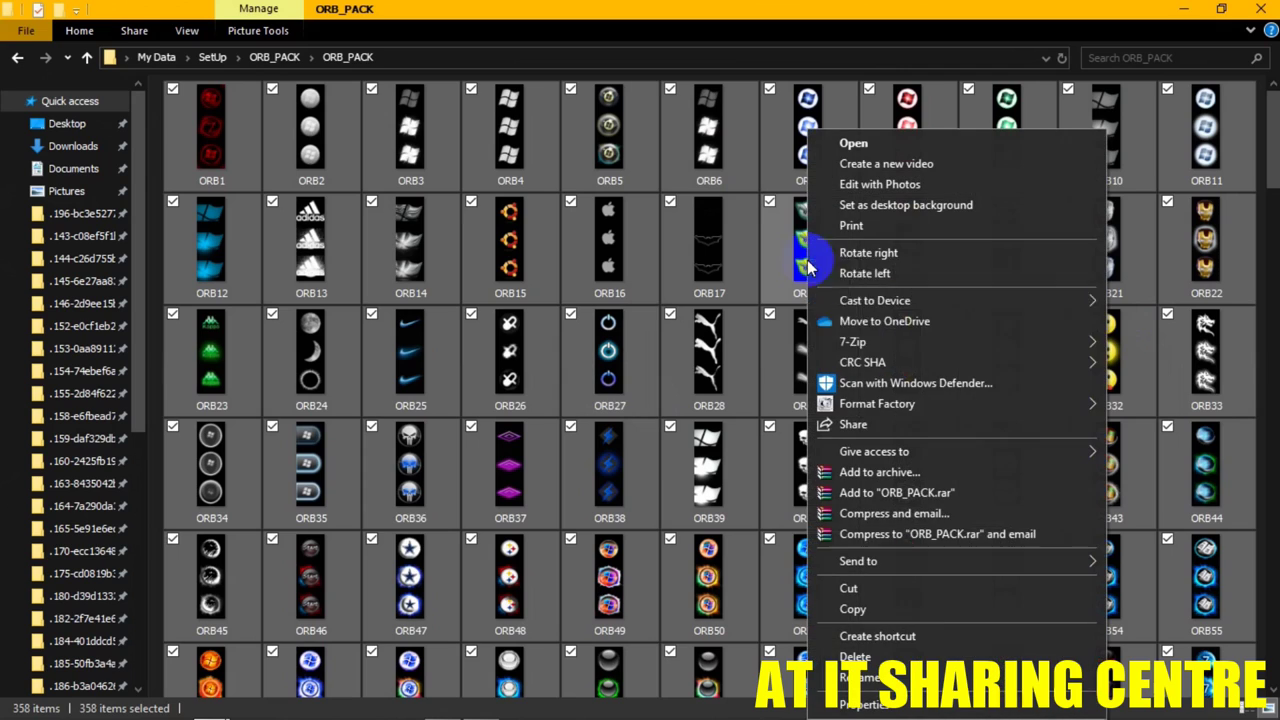
click(920, 606)
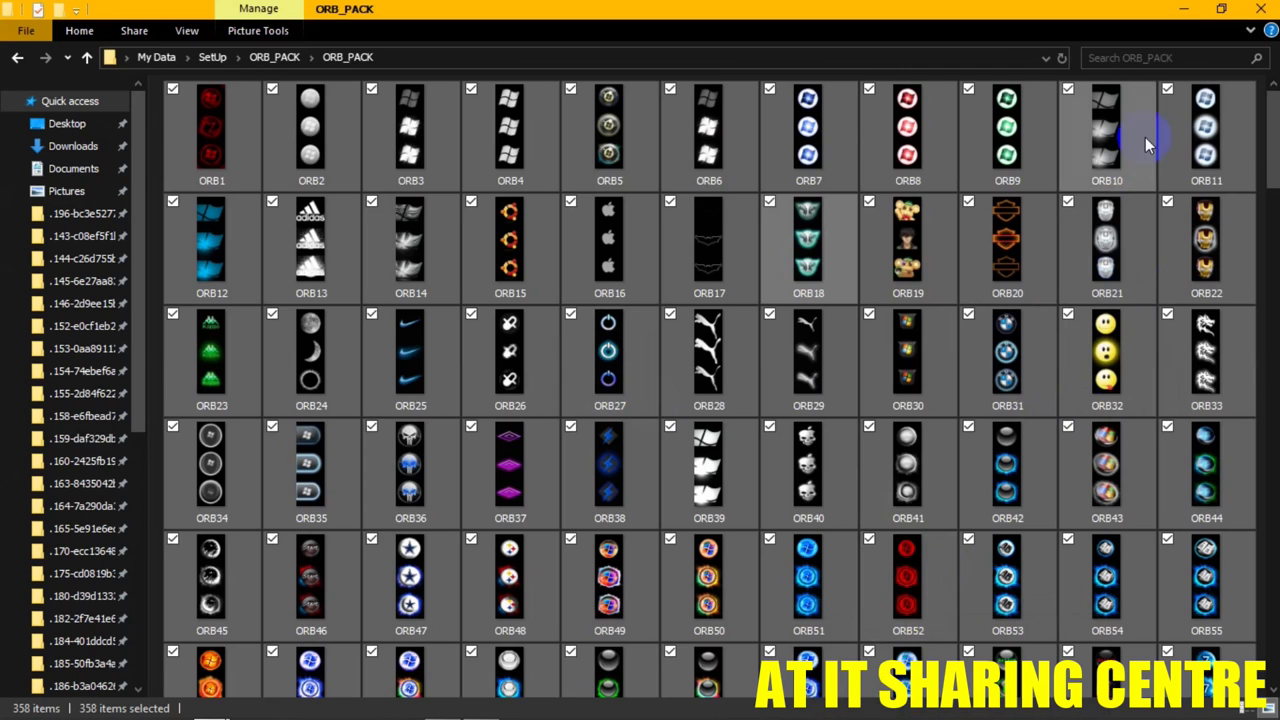
click(1180, 12)
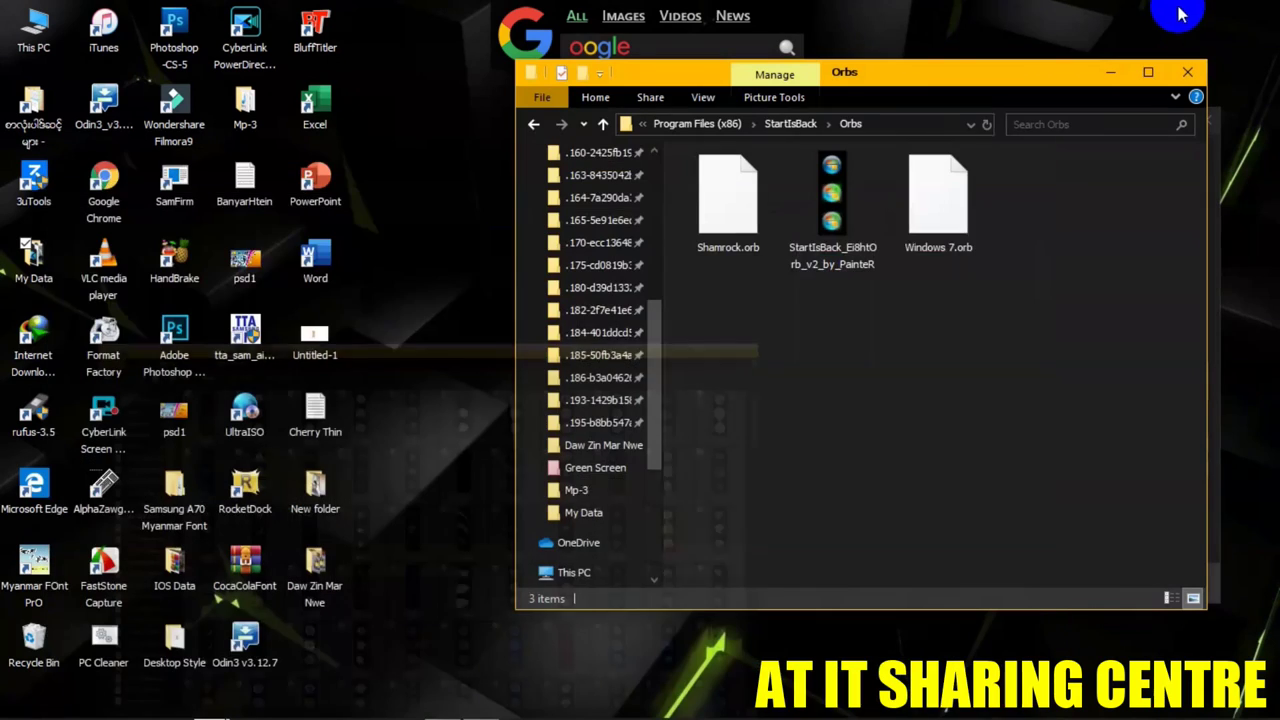
Paste the copied images into StartIsBack's Orbs folder, granting administrator permission for all current items
click(1147, 73)
click(16, 57)
double_click(250, 118)
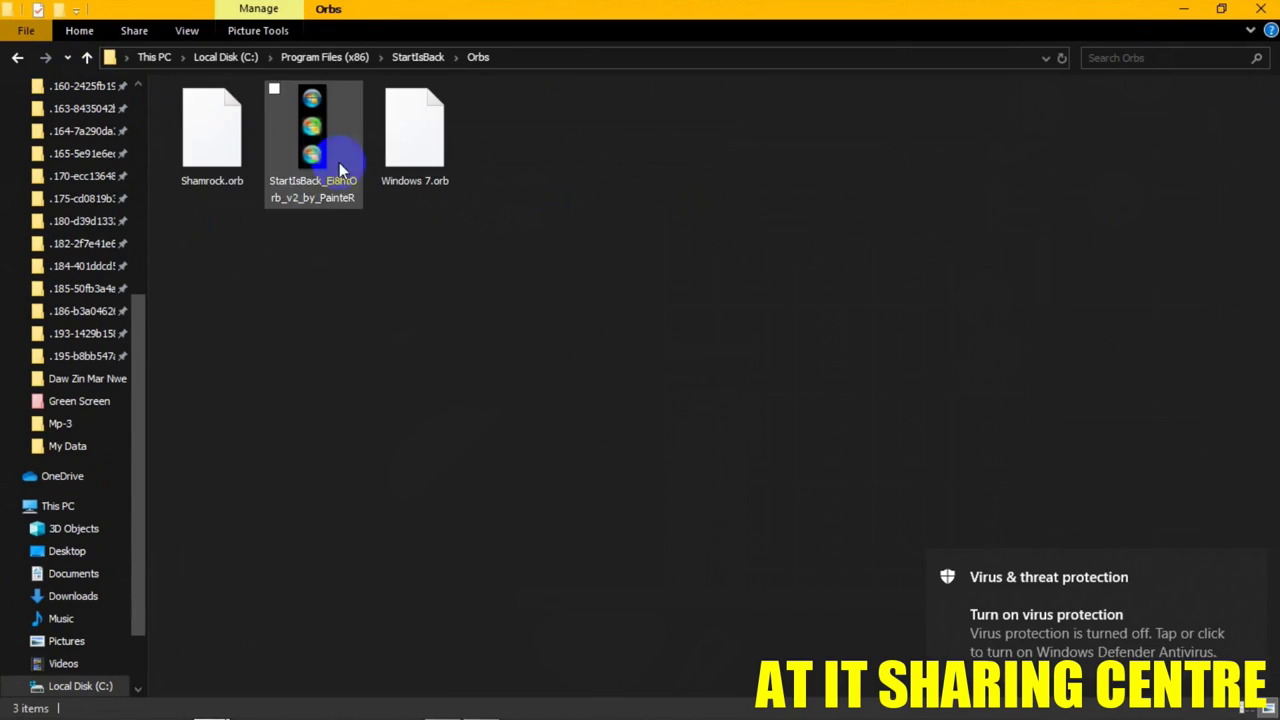
right_click(614, 347)
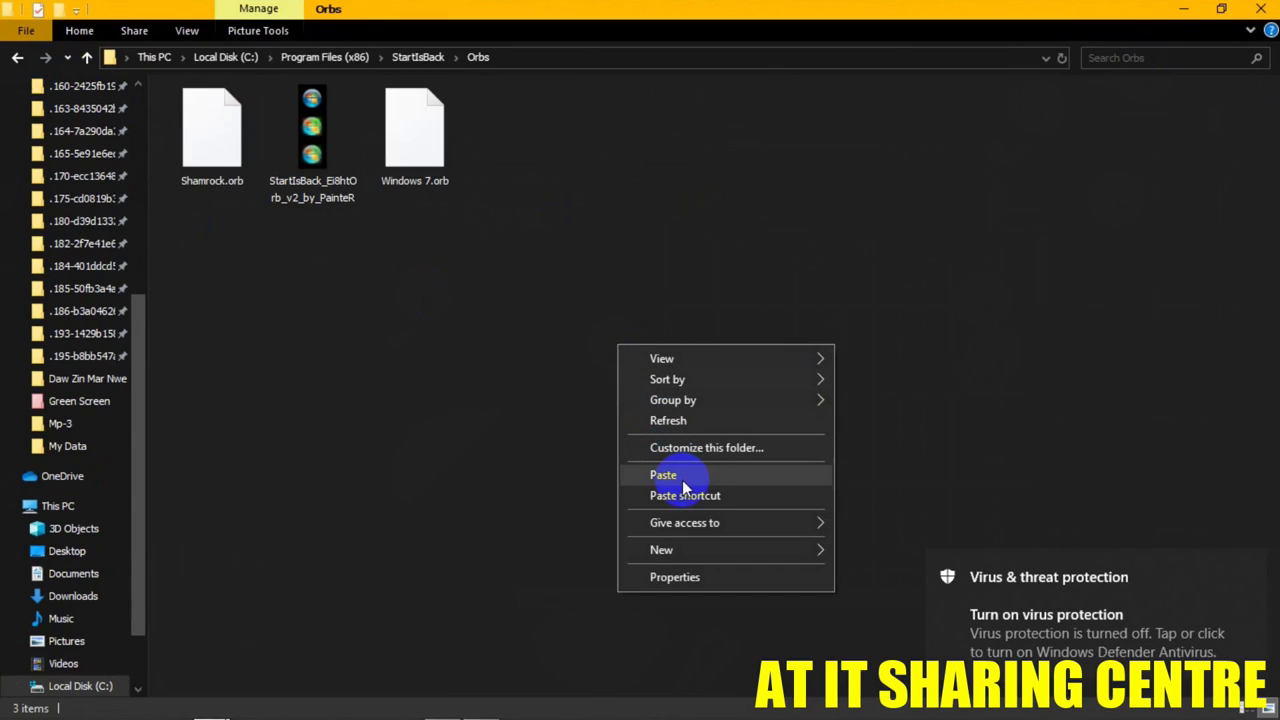
click(783, 476)
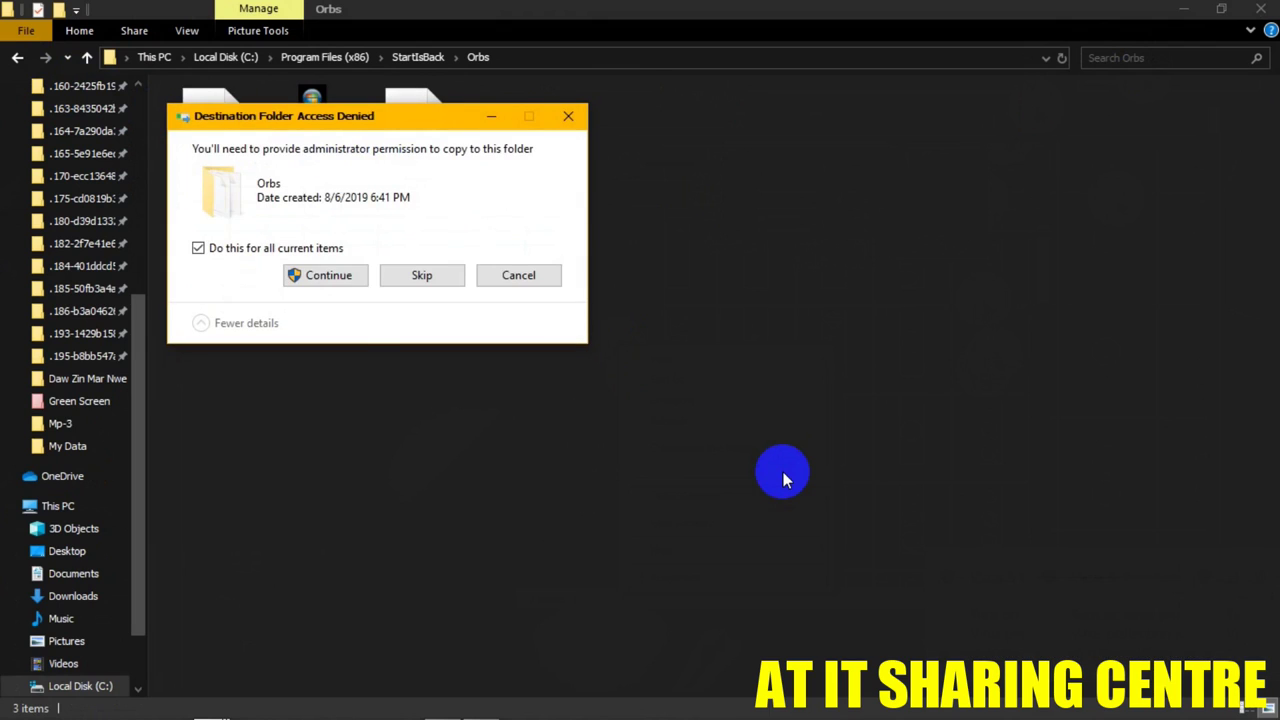
click(330, 276)
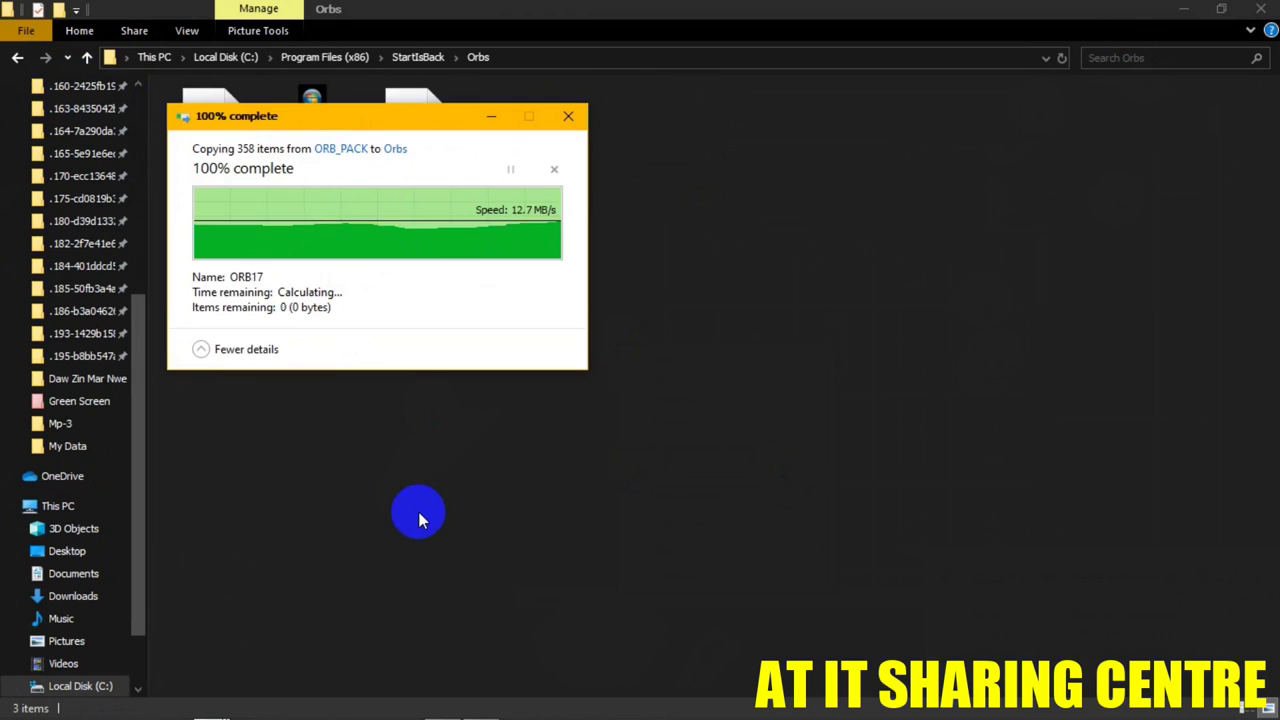
Look through the pasted Start button images in the Orbs folder and close the window
click(707, 403)
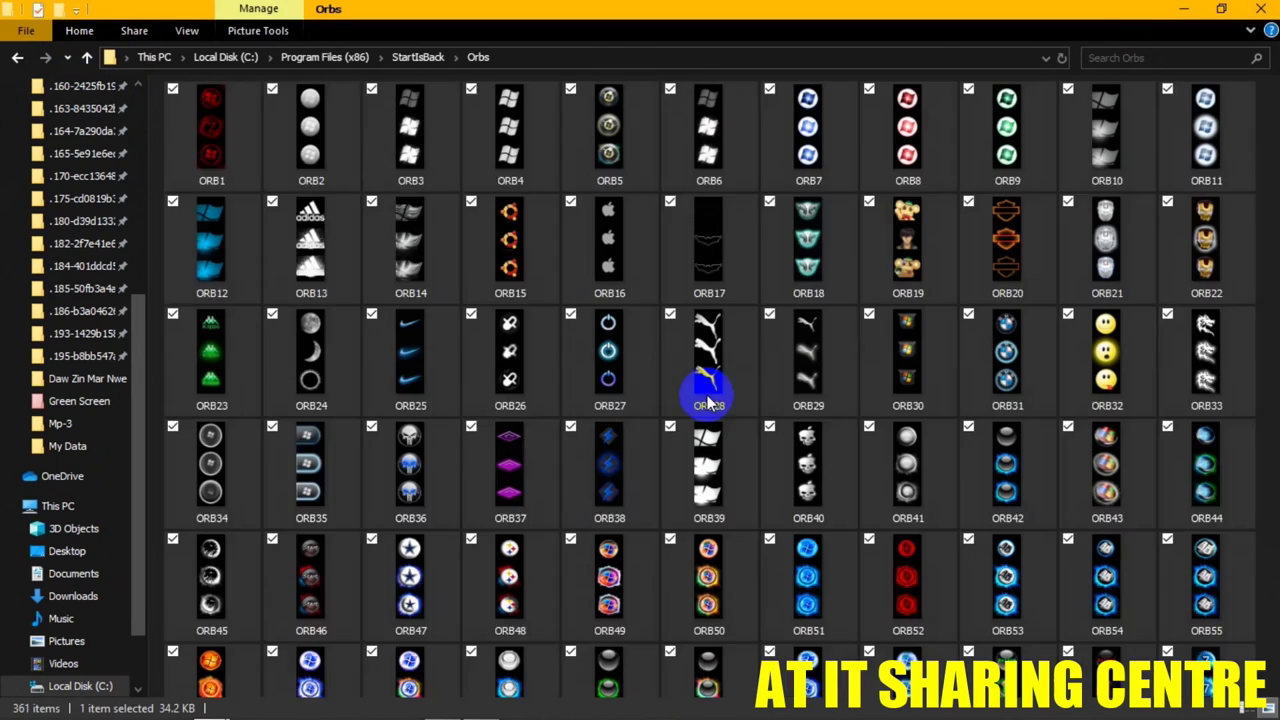
key(ctrl+a)
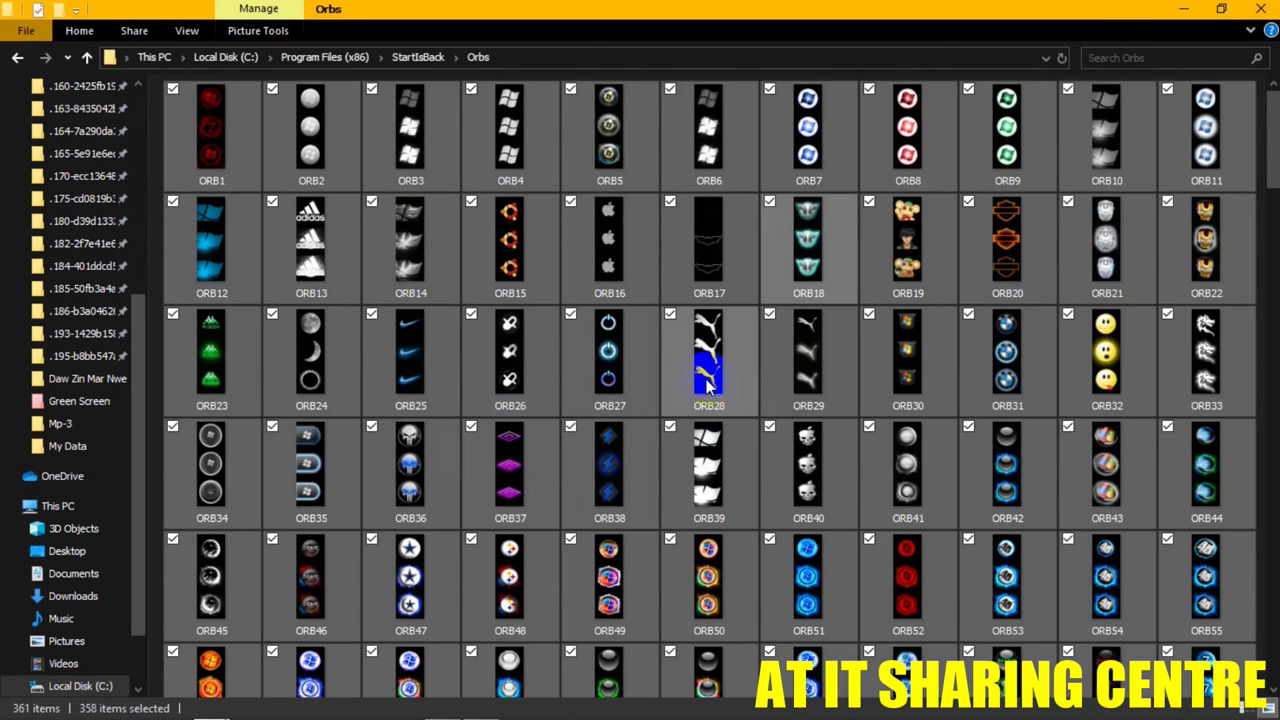
scroll(707, 383, down, 5)
scroll(700, 343, up, 5)
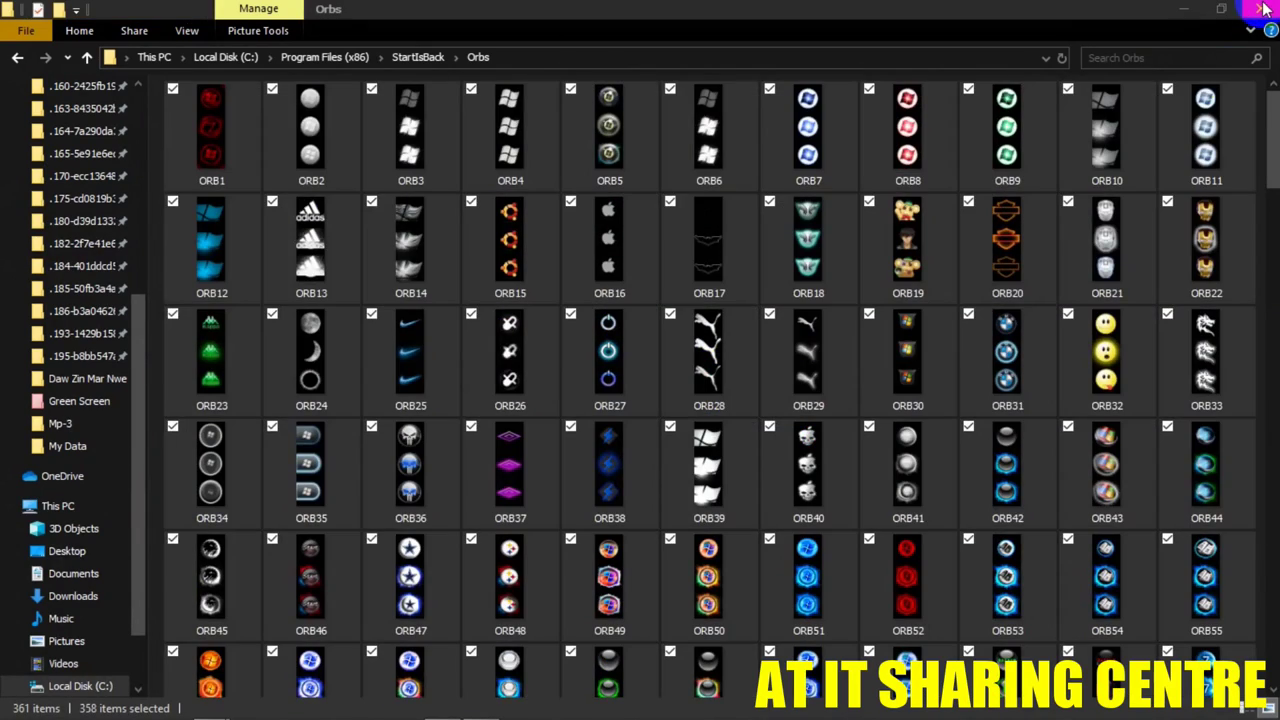
click(1260, 8)
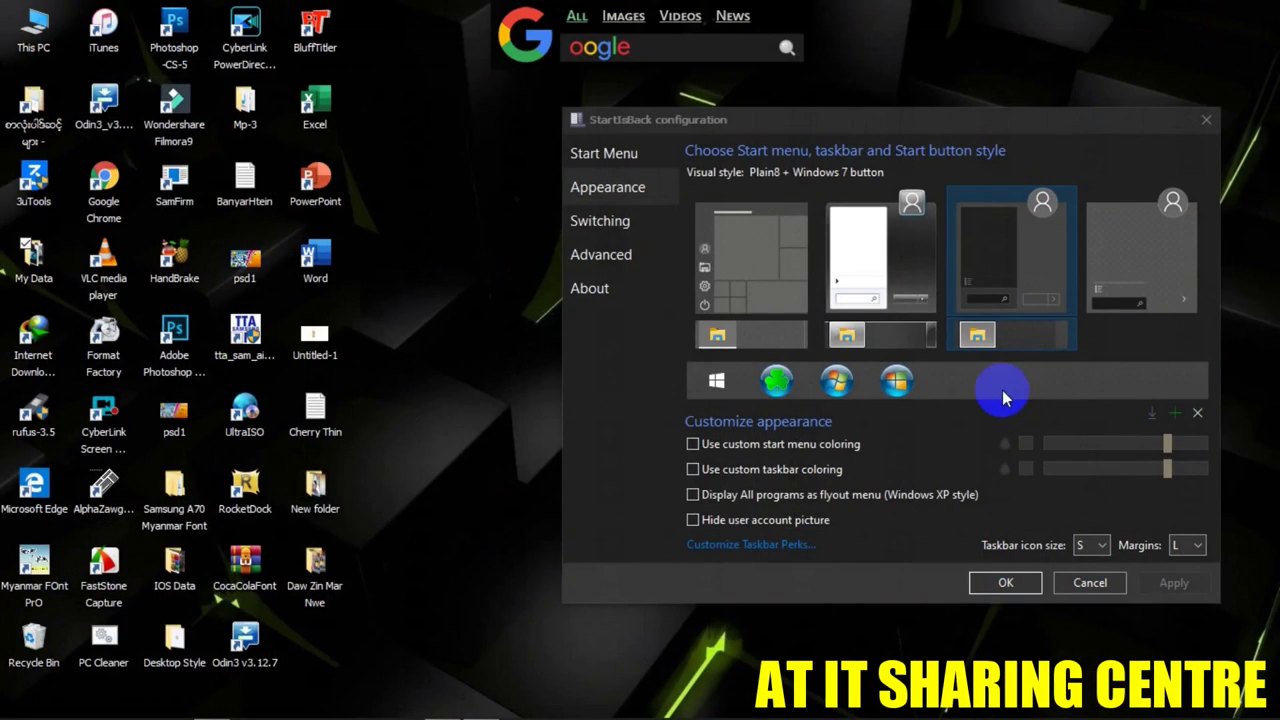
Accept and close the StartIsBack configuration, and refresh the desktop
drag(1148, 137, 1046, 129)
click(881, 582)
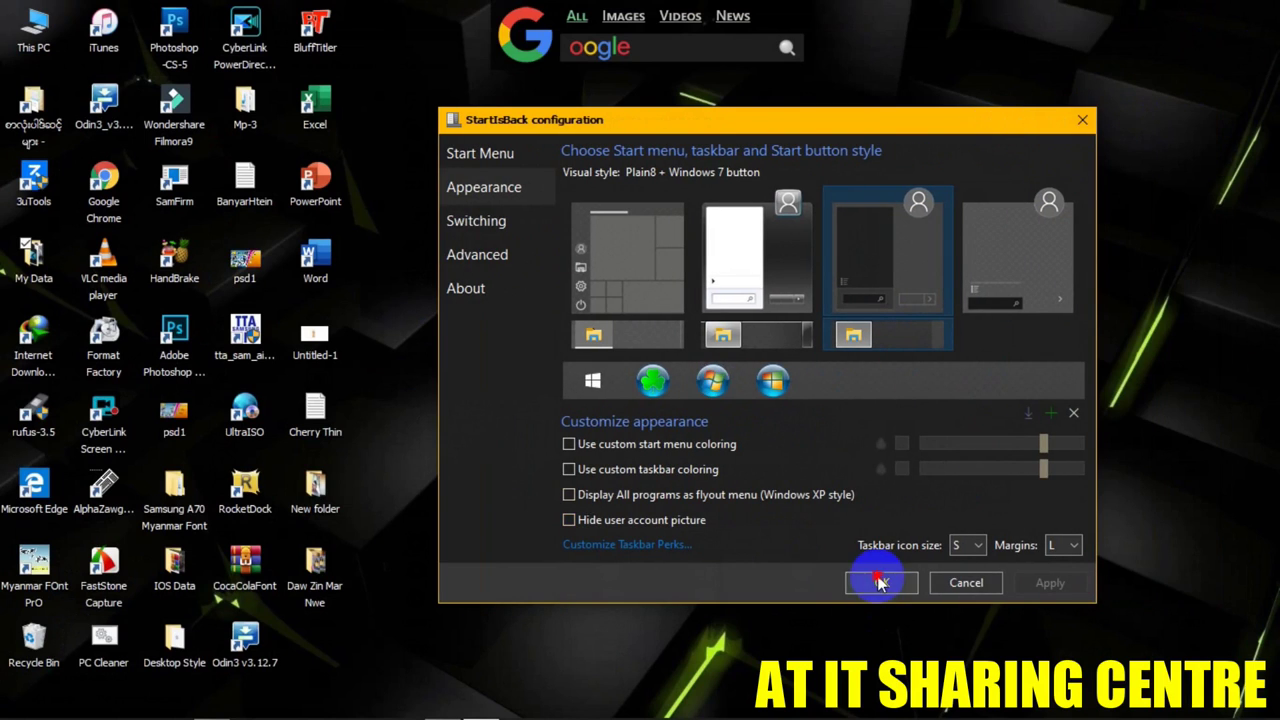
right_click(591, 309)
click(628, 364)
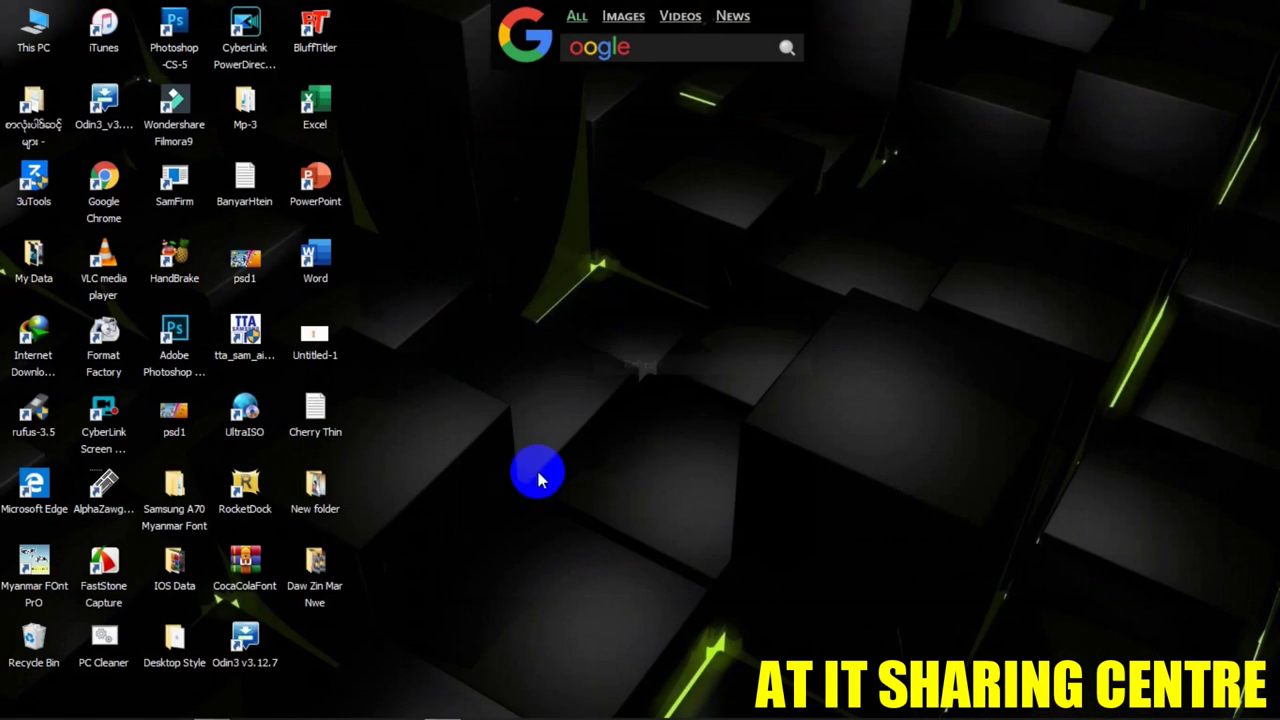
Reopen the StartIsBack configuration from the Start button's properties and show its Appearance settings
right_click(20, 706)
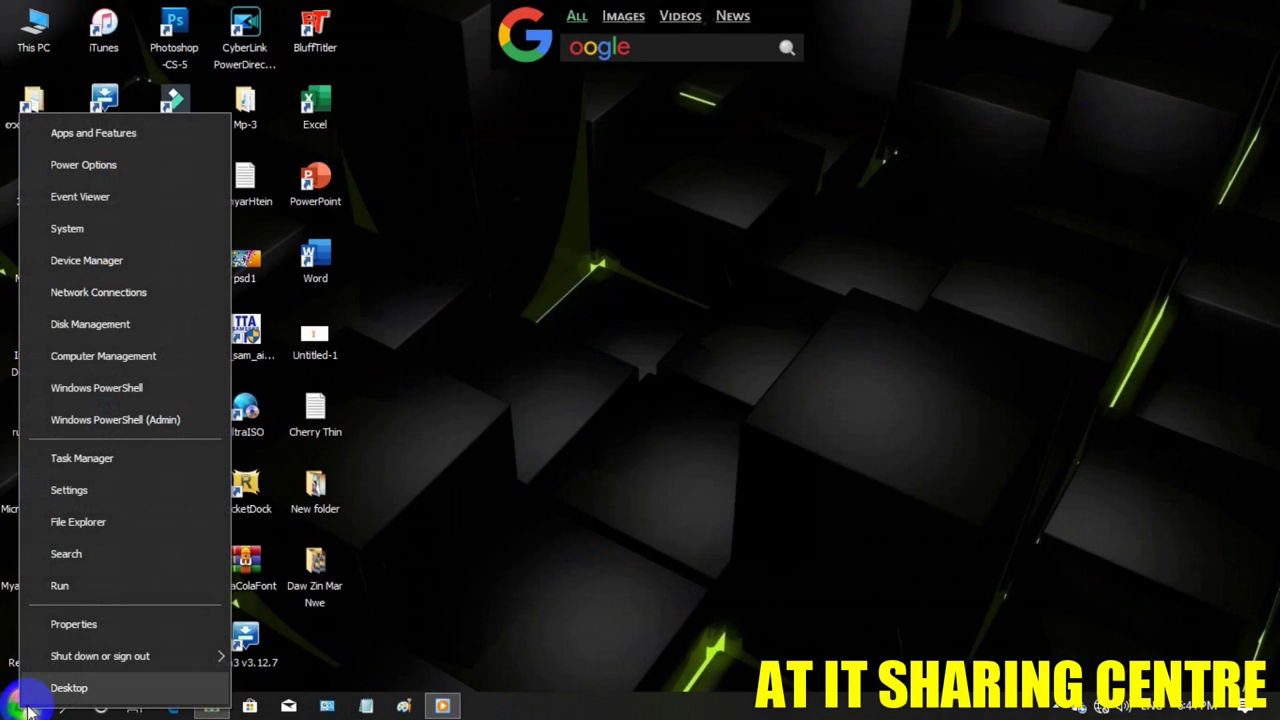
click(96, 630)
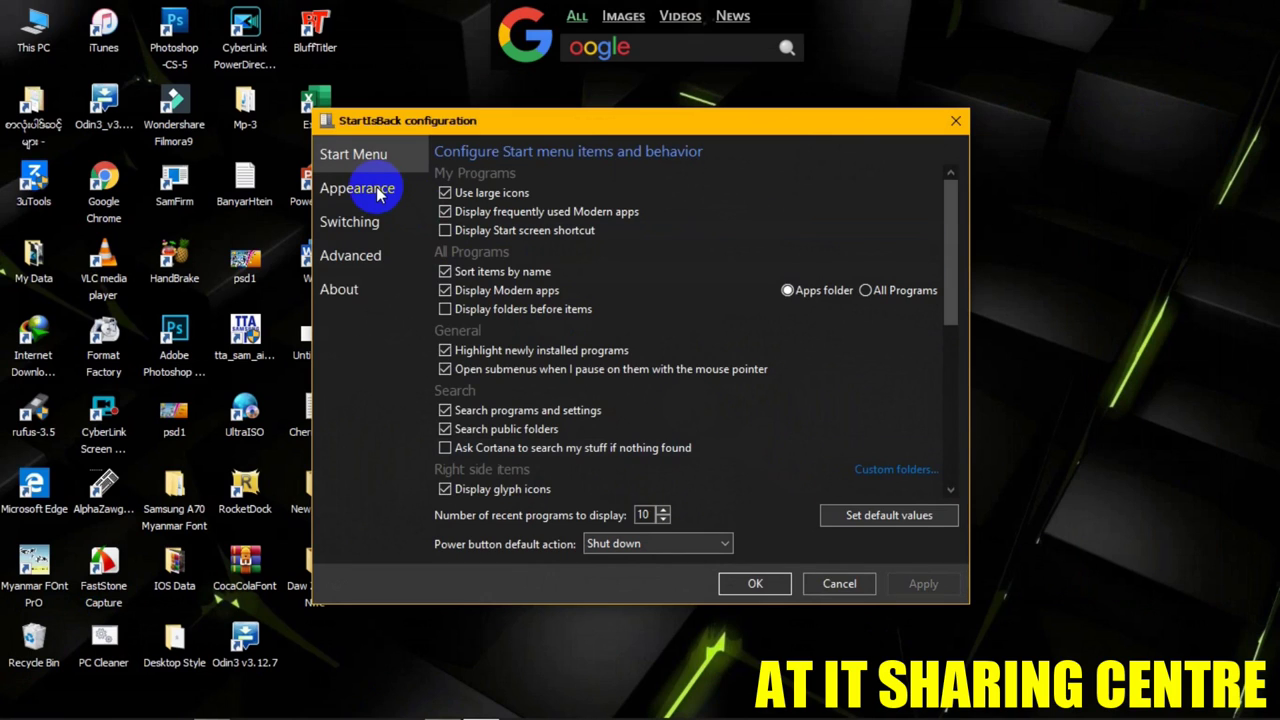
click(378, 192)
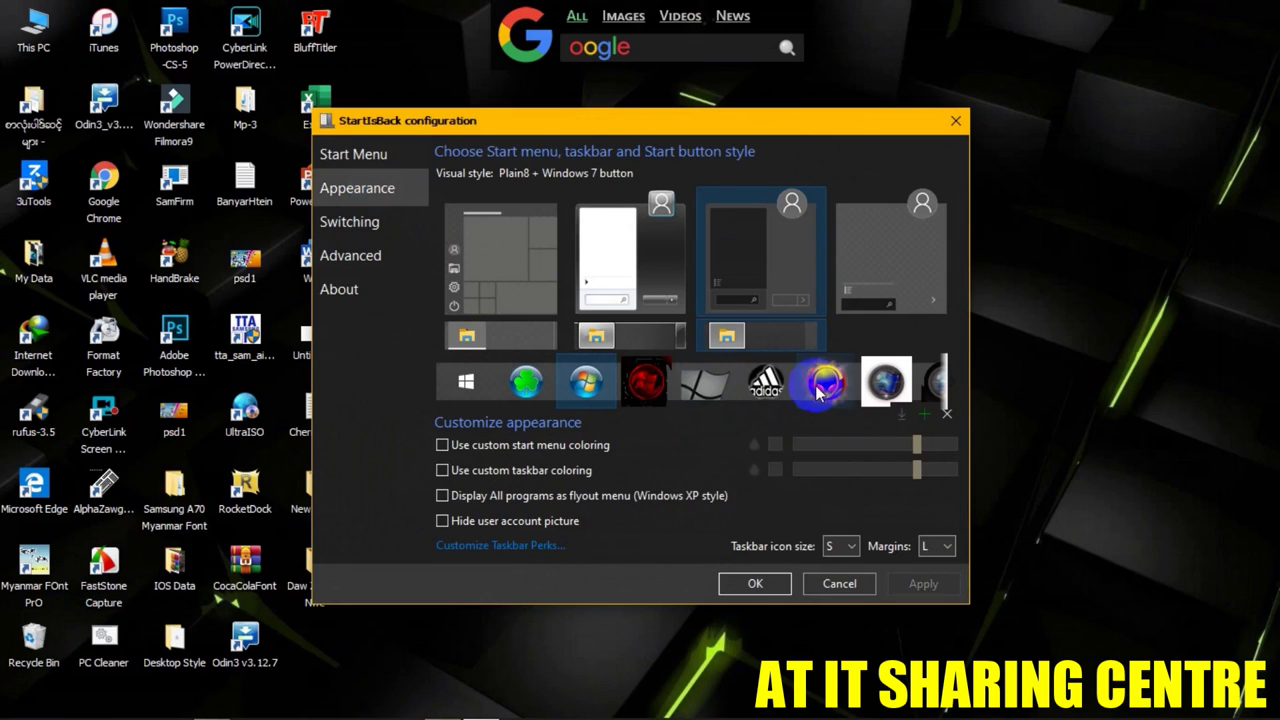
Browse the added Start button images and apply the ORB11 Windows logo as the Start button
scroll(823, 391, down, 3)
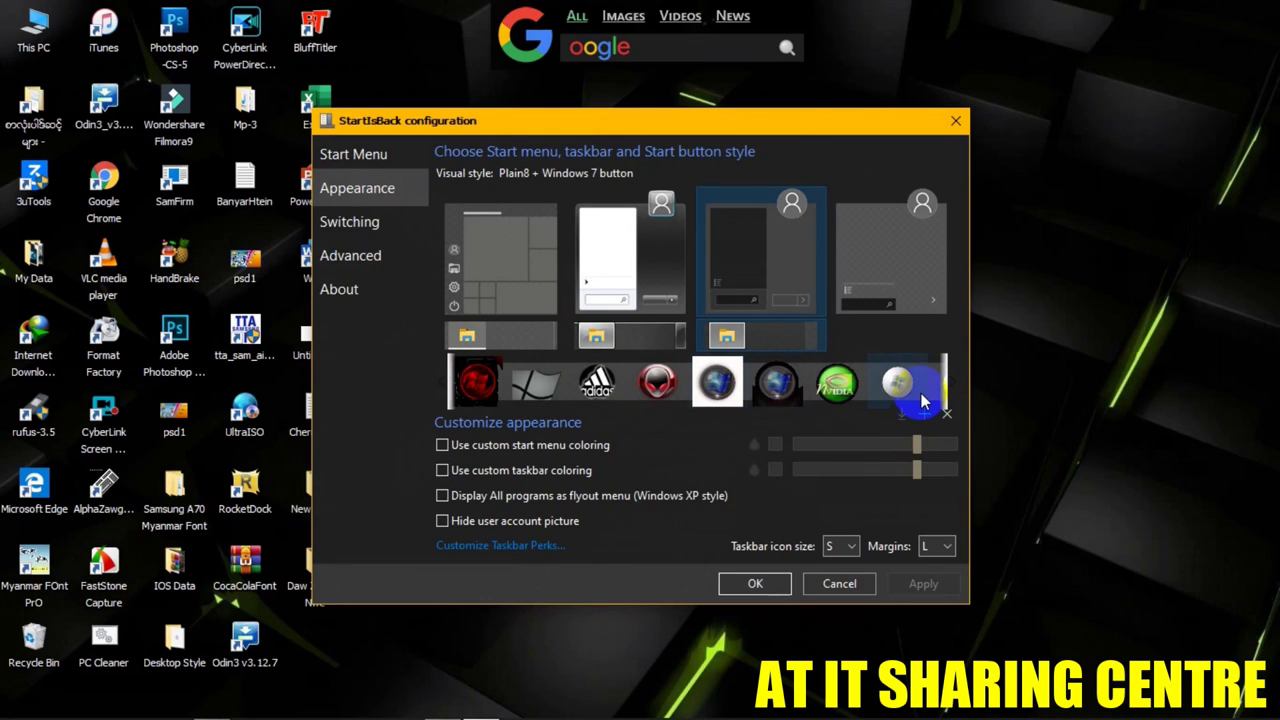
scroll(922, 401, down, 3)
scroll(895, 385, down, 2)
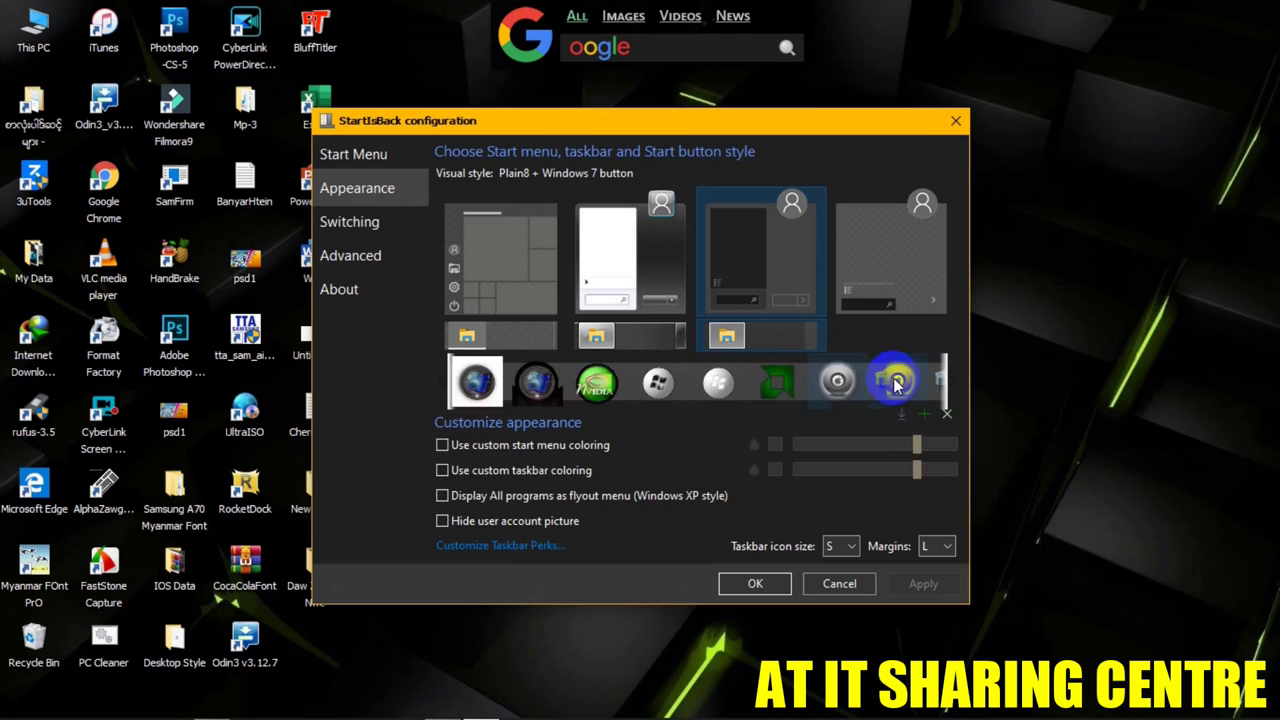
scroll(815, 385, down, 1)
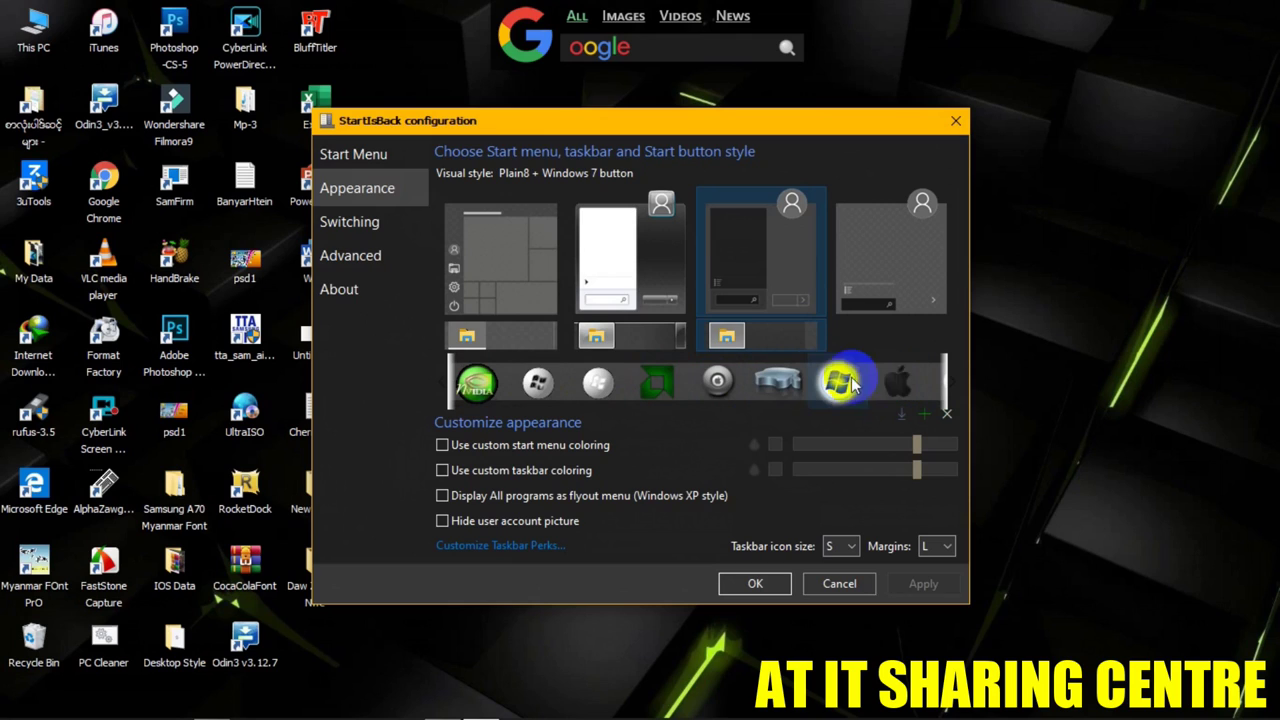
click(832, 384)
click(903, 586)
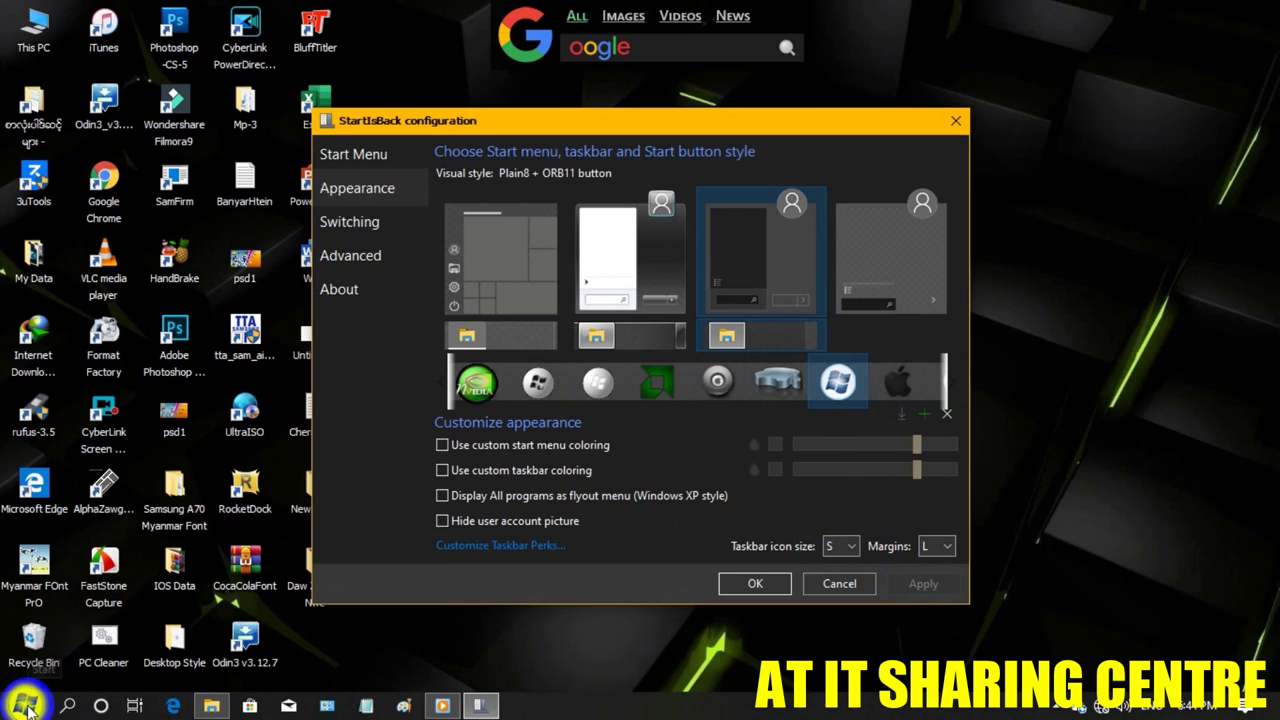
Choose the round Apple logo ORB111 as the Start button and apply it
scroll(875, 383, down, 2)
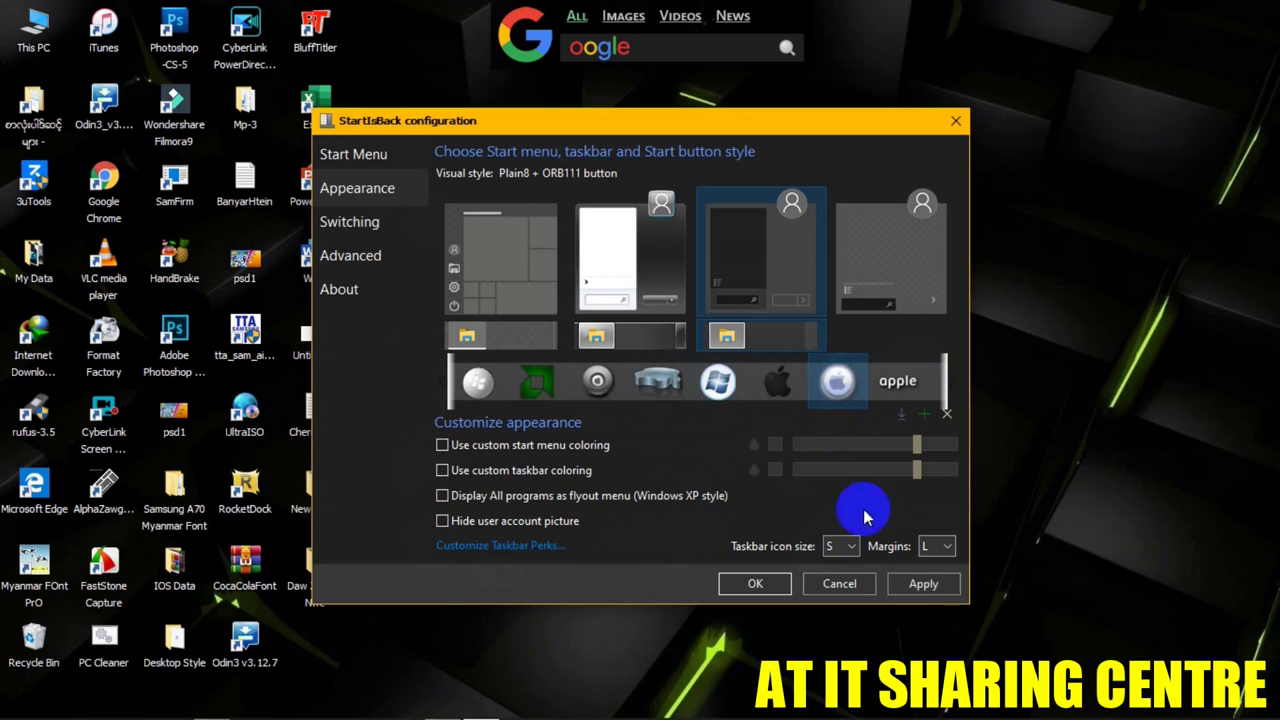
click(912, 583)
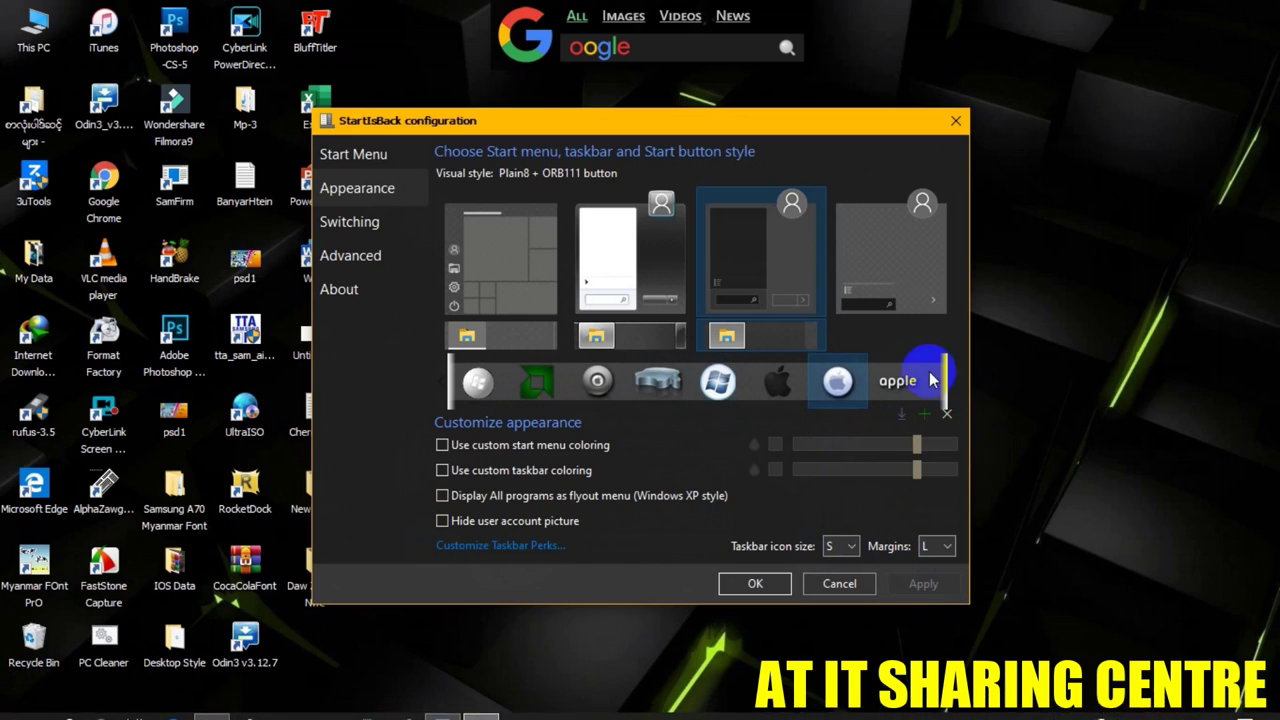
Choose the round dark blue orb ORB116 as the Start button and apply it
scroll(908, 375, down, 5)
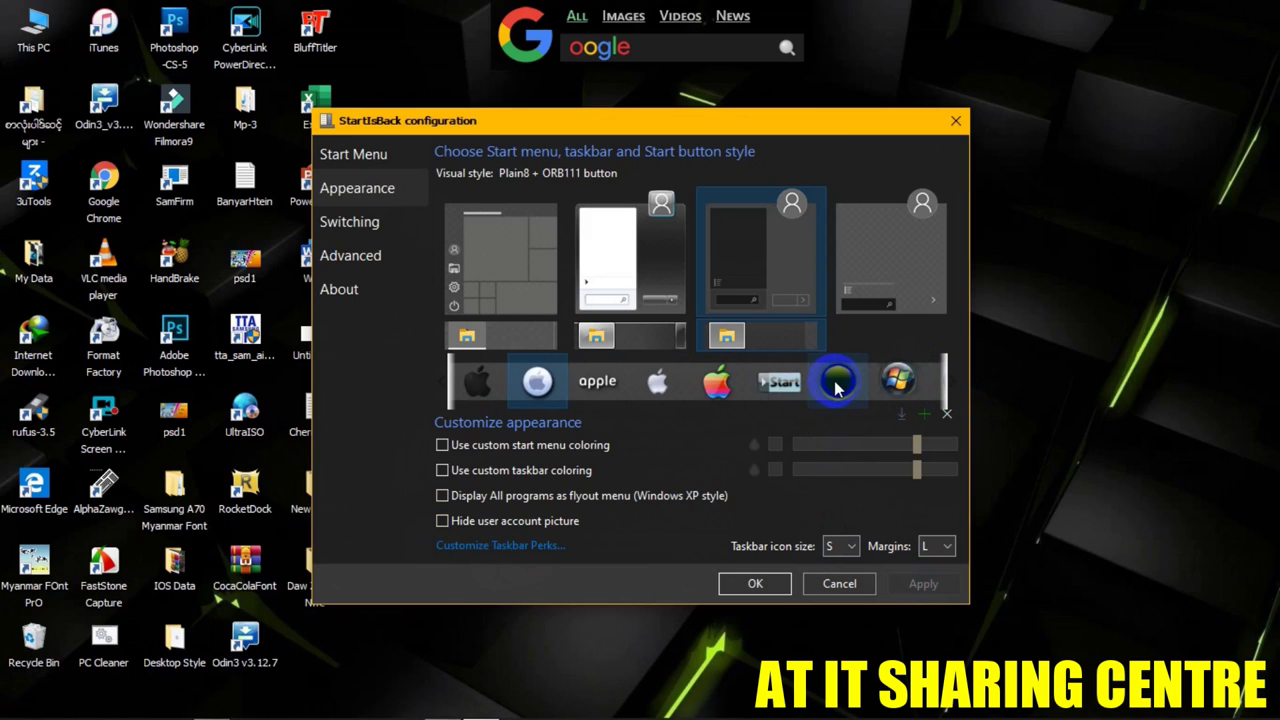
click(838, 385)
click(916, 588)
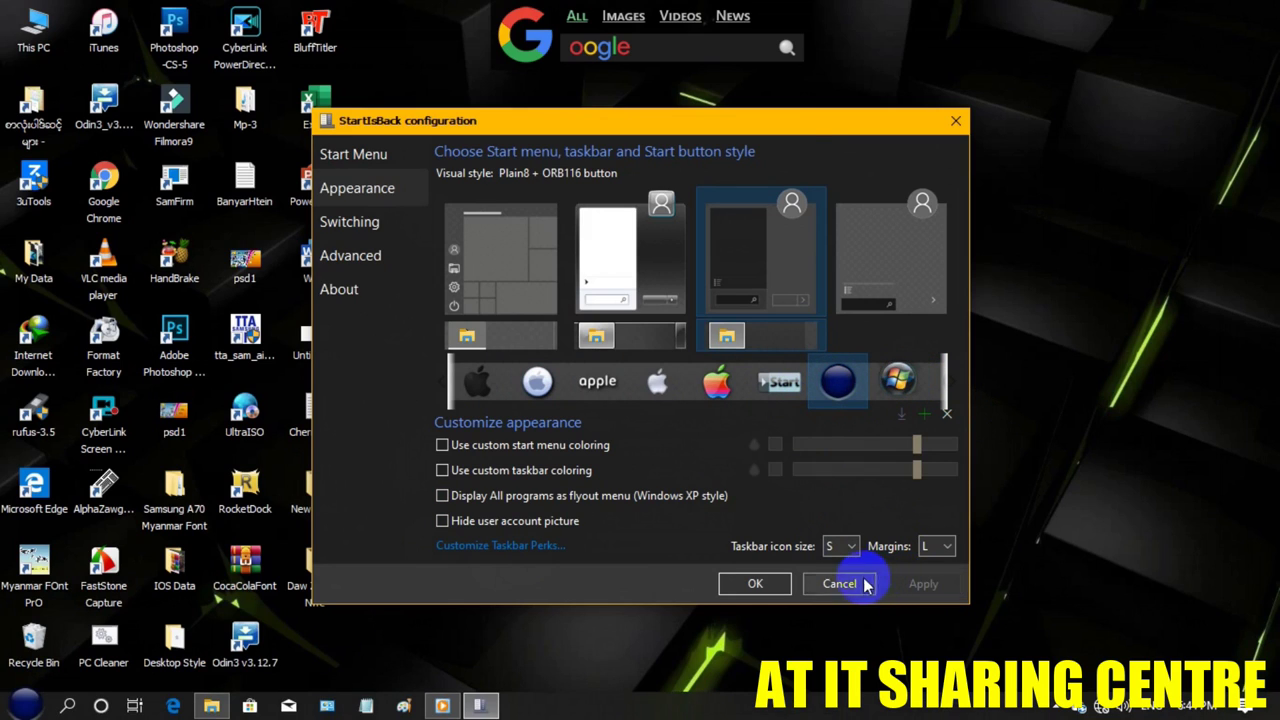
Browse the remaining Start button images and apply the Windows orb ORB147 near the end of the collection
click(895, 385)
scroll(895, 385, down, 5)
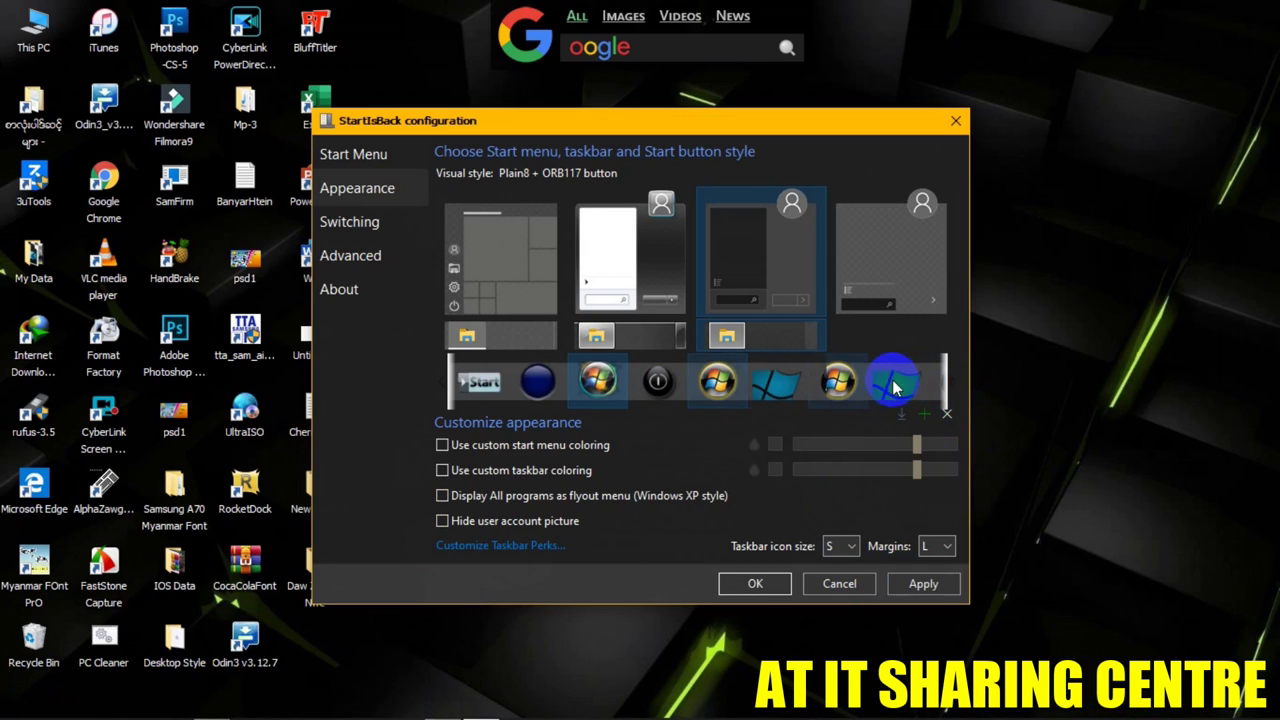
scroll(873, 388, down, 10)
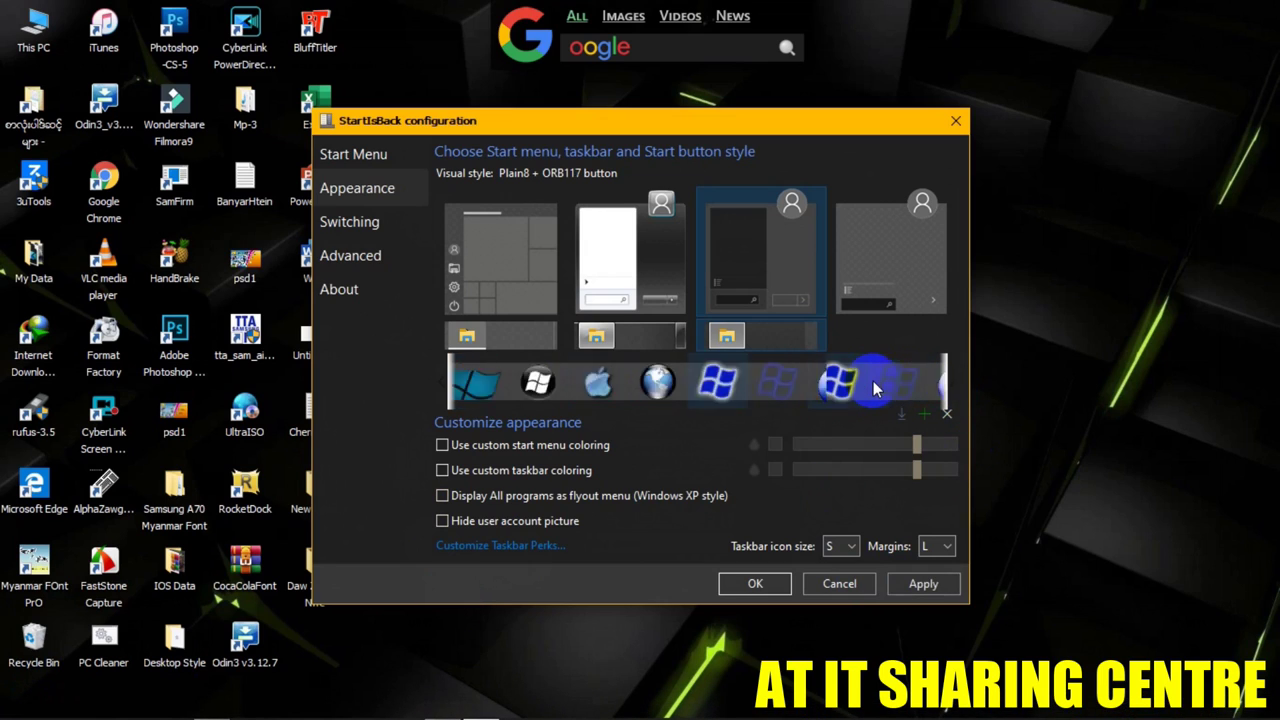
scroll(873, 388, down, 6)
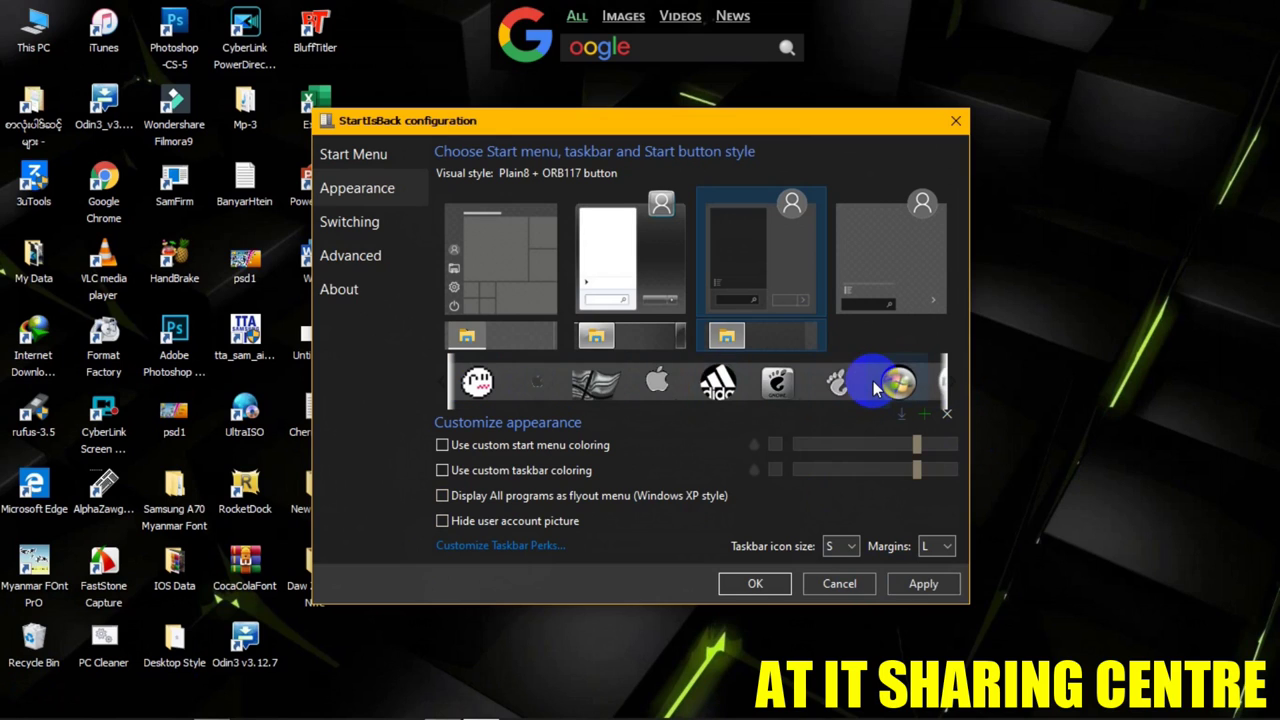
scroll(873, 388, down, 3)
scroll(873, 388, down, 12)
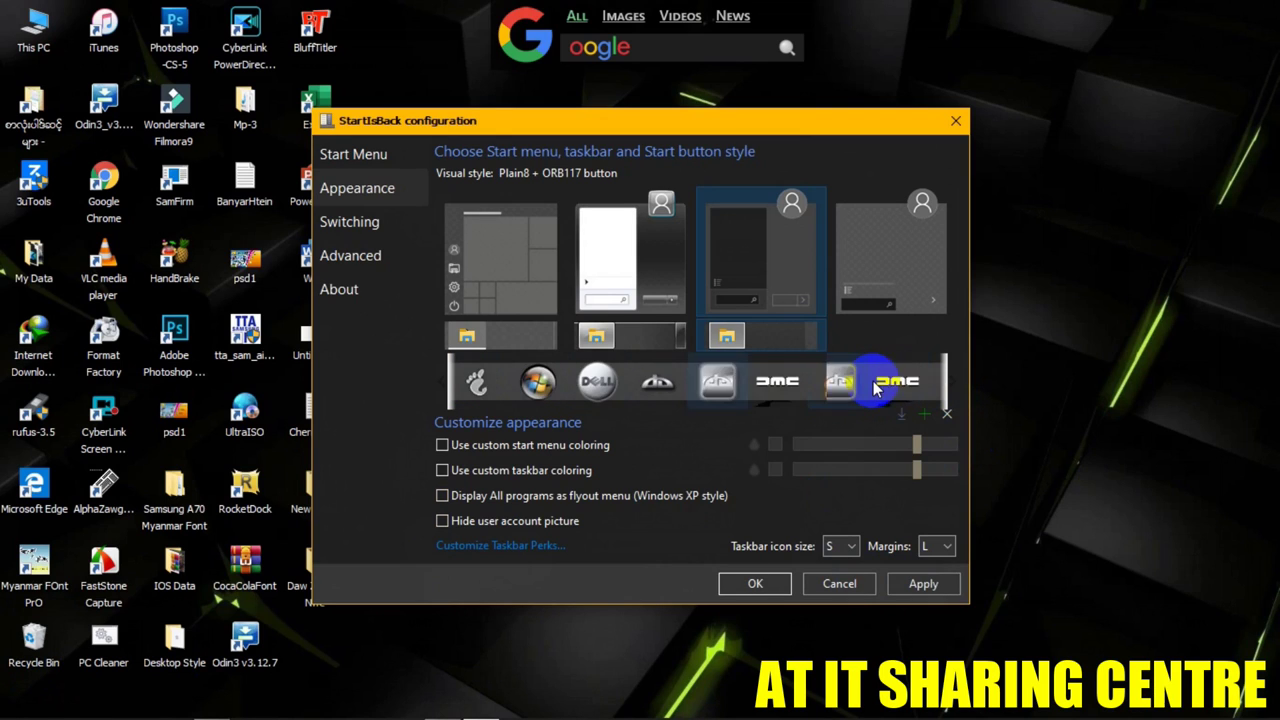
scroll(873, 388, down, 12)
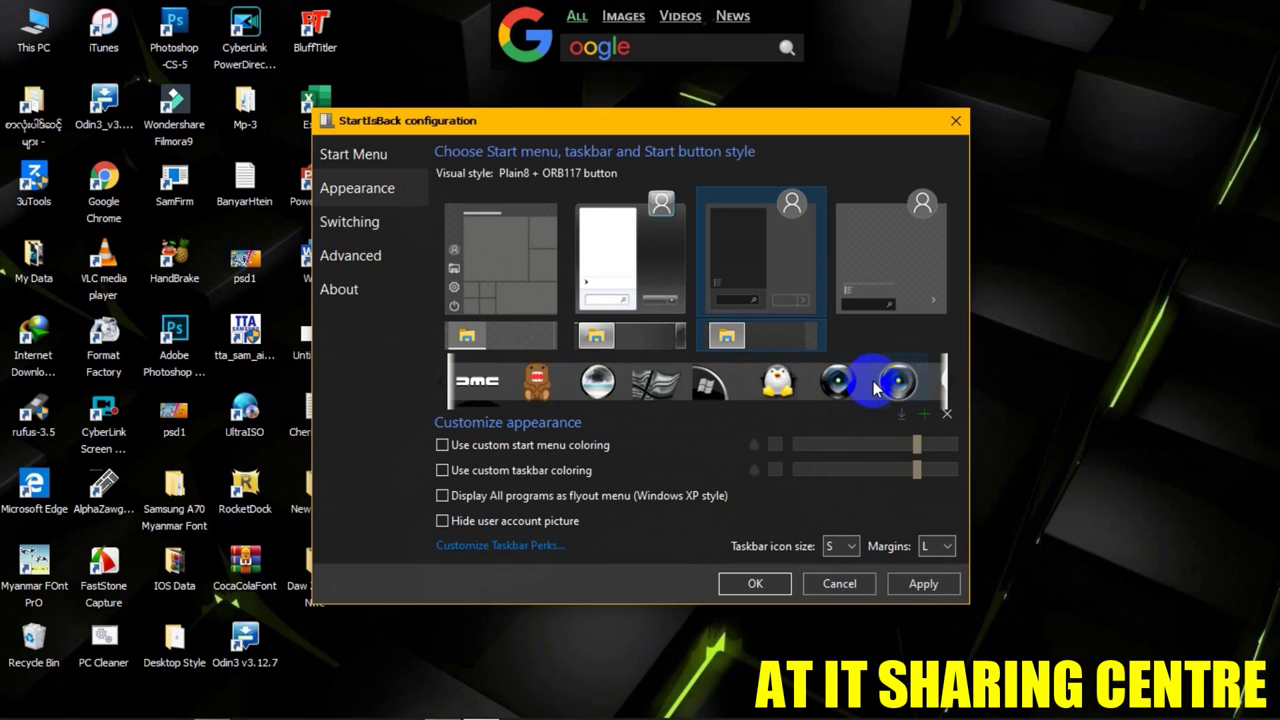
scroll(873, 388, down, 3)
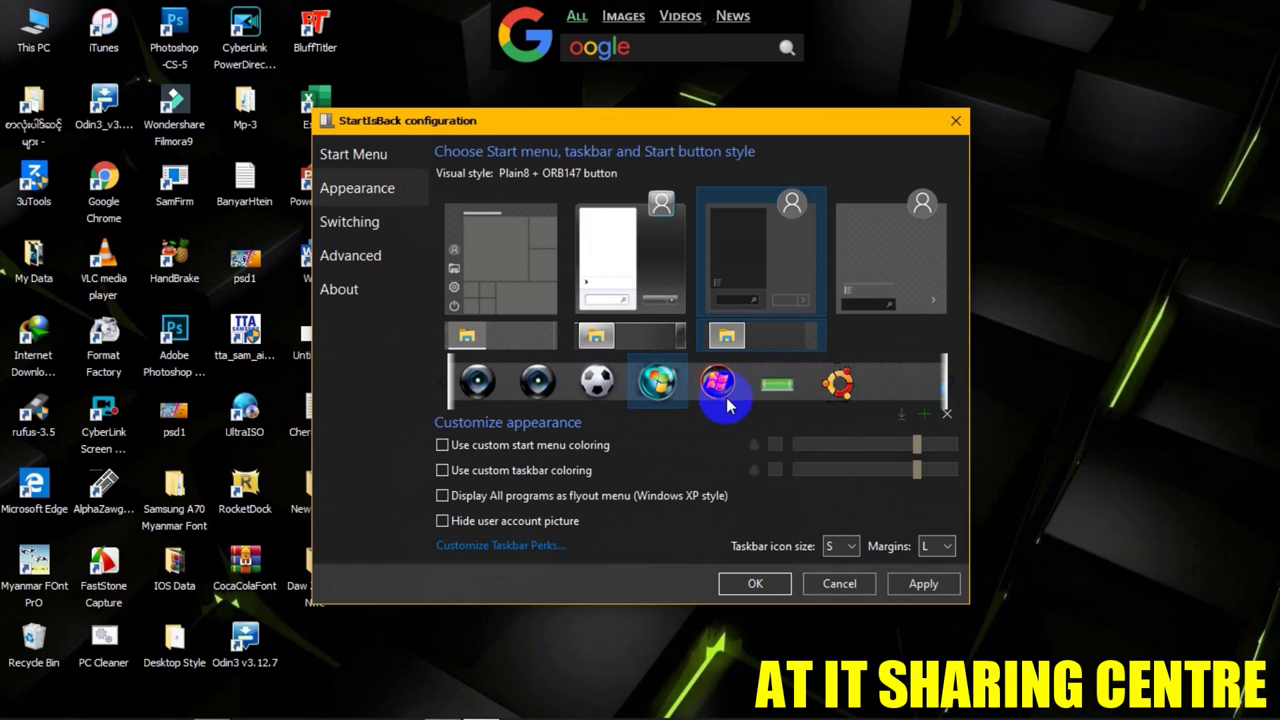
click(920, 584)
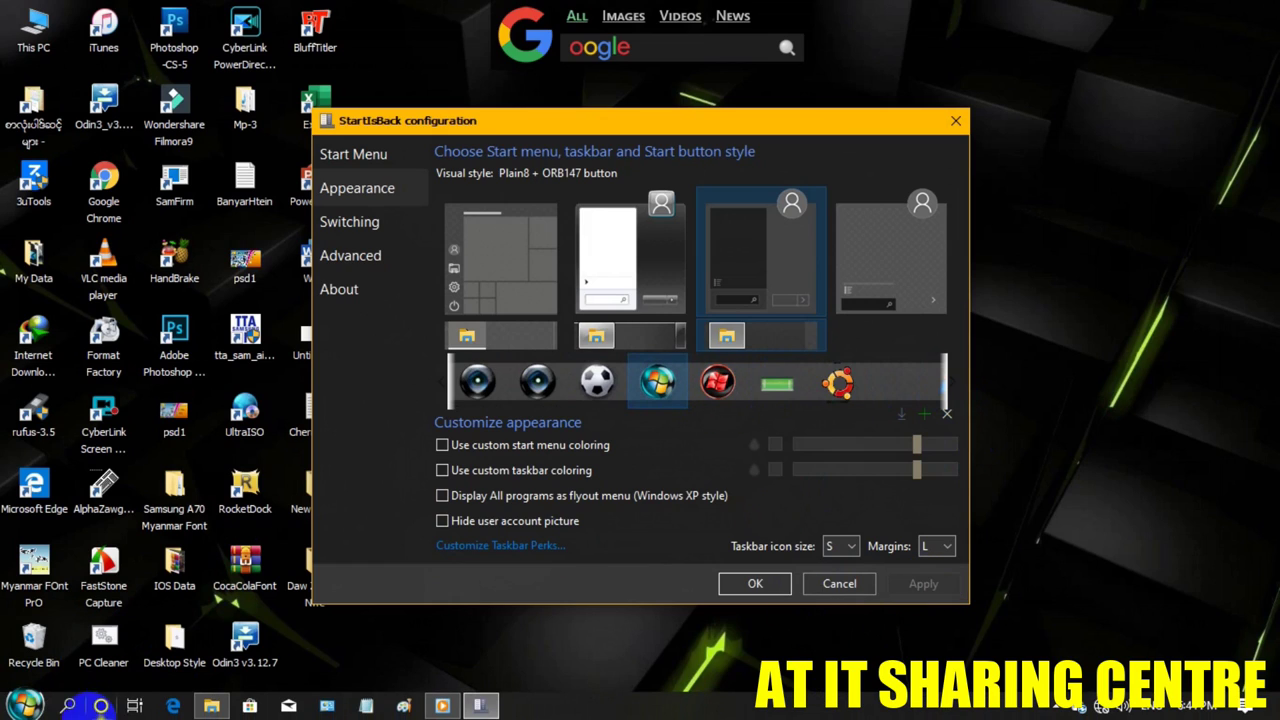
Enable custom coloring for both the start menu and the taskbar, and check the Start menu's look
click(442, 445)
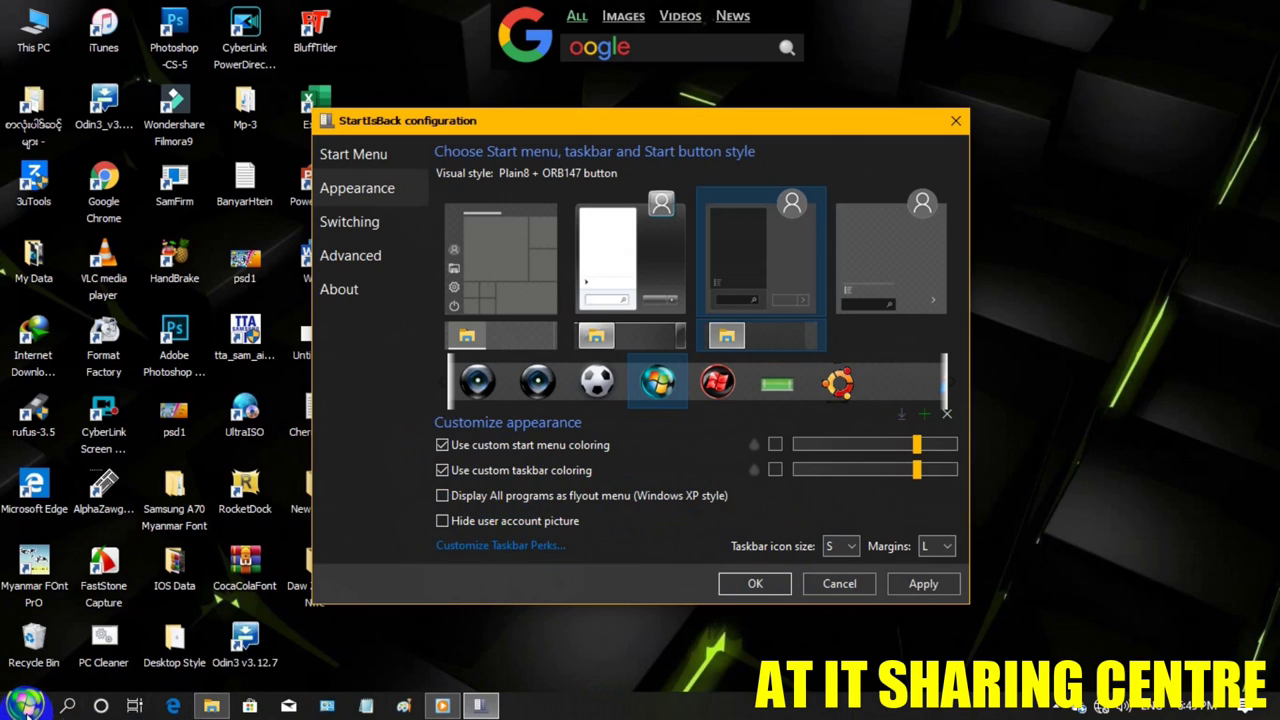
click(27, 705)
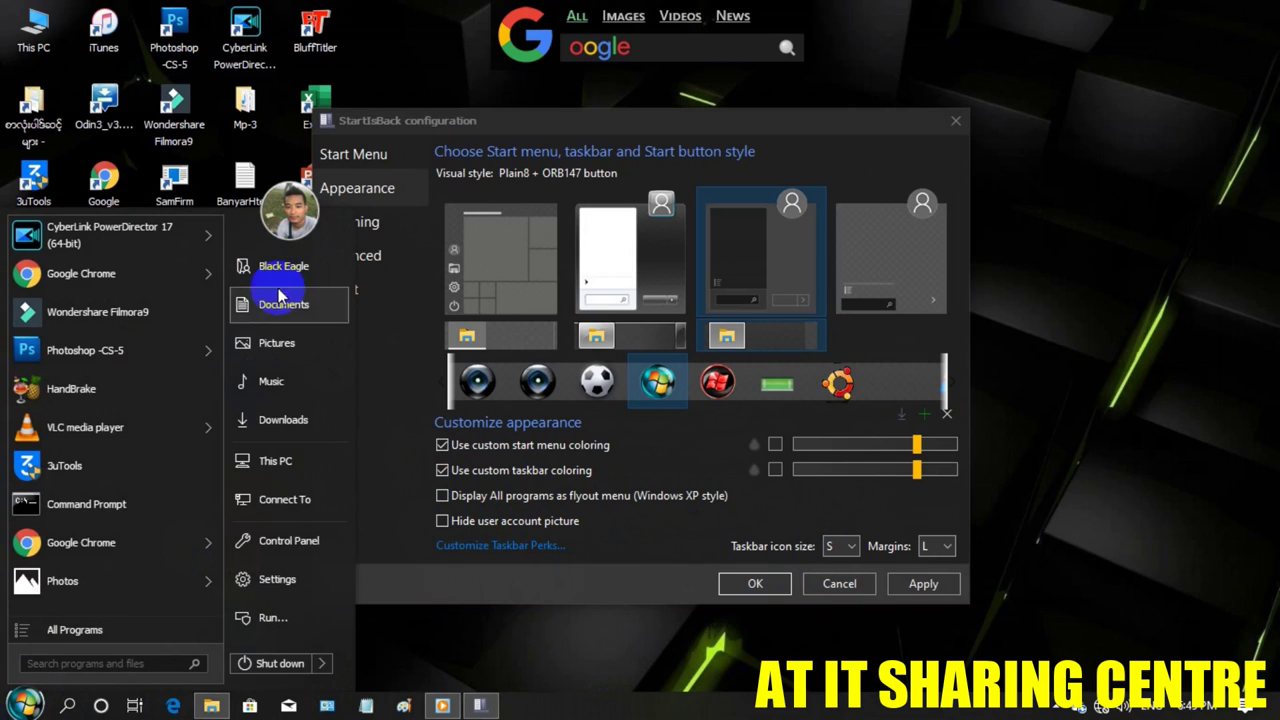
click(371, 651)
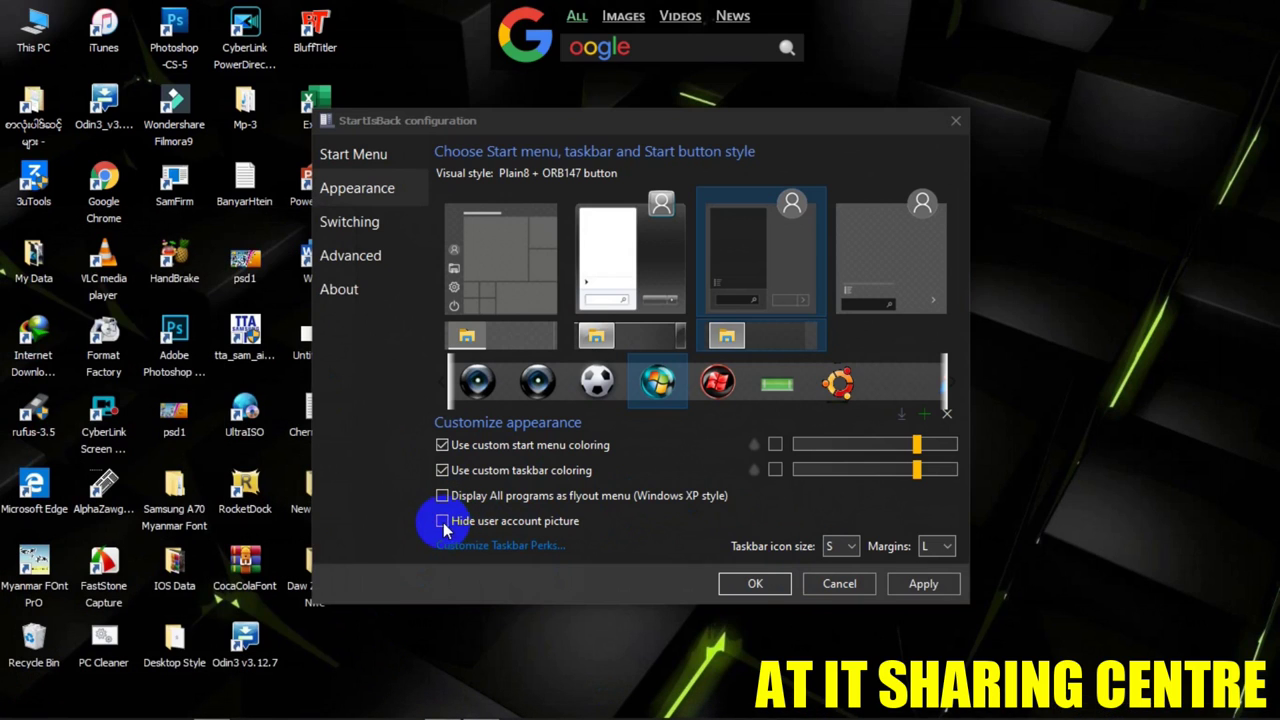
Hide the user account picture, apply the setting and open the Start menu to check it
click(443, 521)
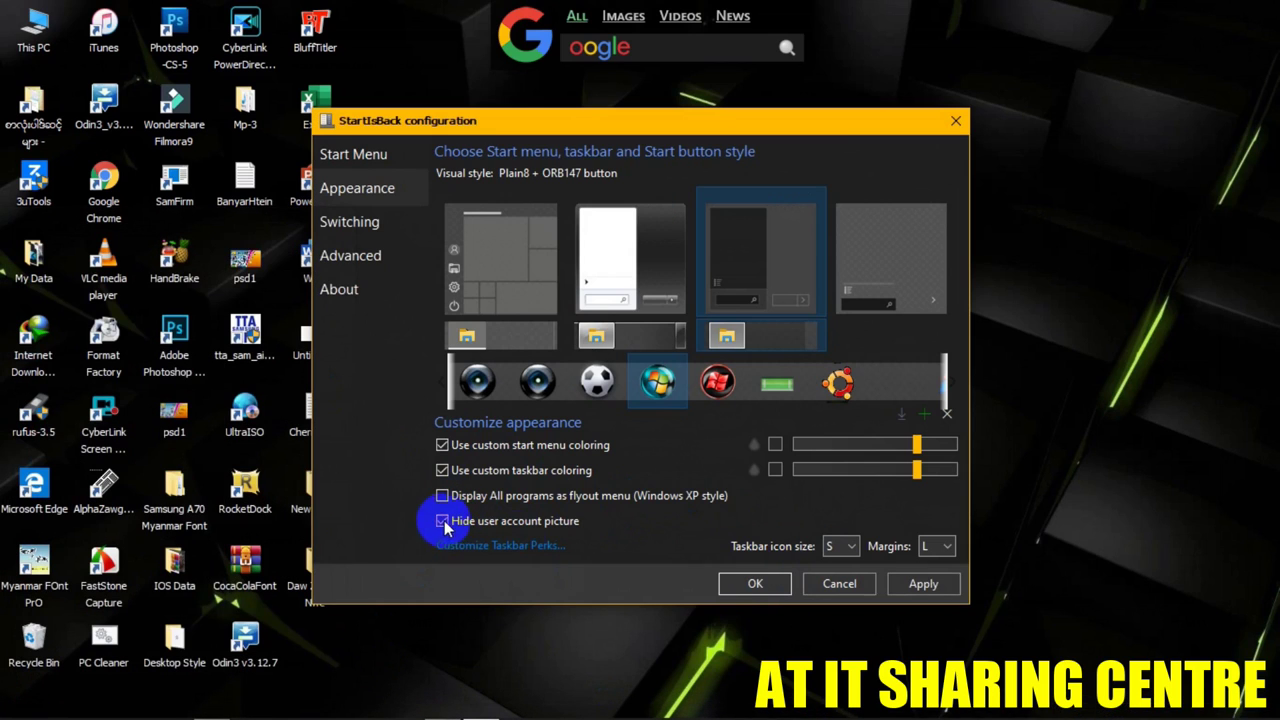
click(930, 588)
click(27, 703)
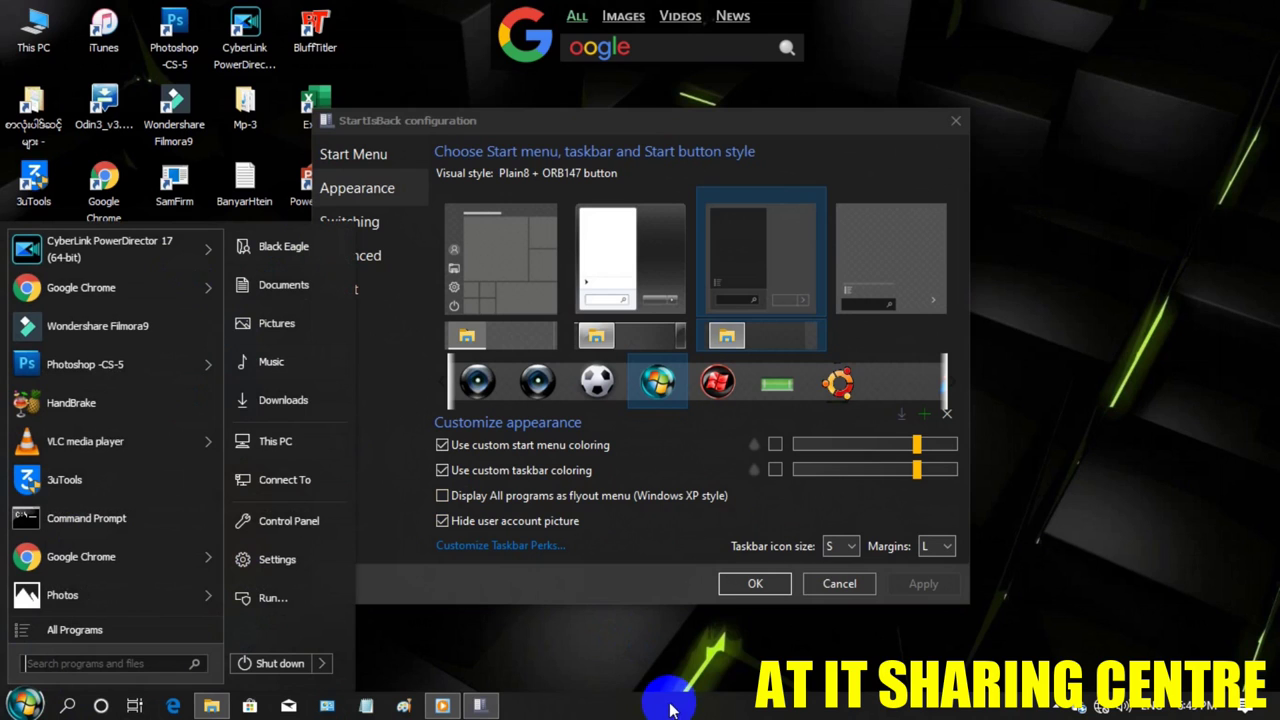
Lower the start menu coloring level to near its minimum and the taskbar coloring level to its minimum, and apply both
click(915, 445)
drag(915, 448, 790, 448)
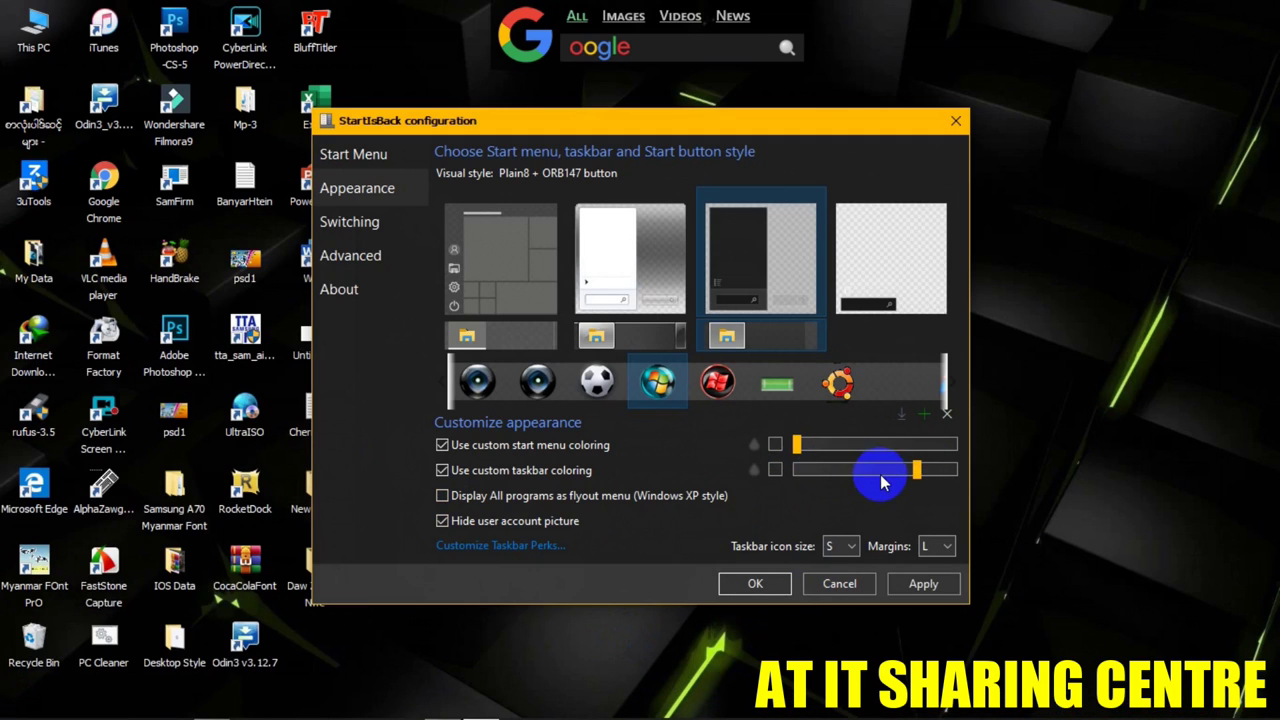
click(912, 470)
drag(922, 478, 766, 474)
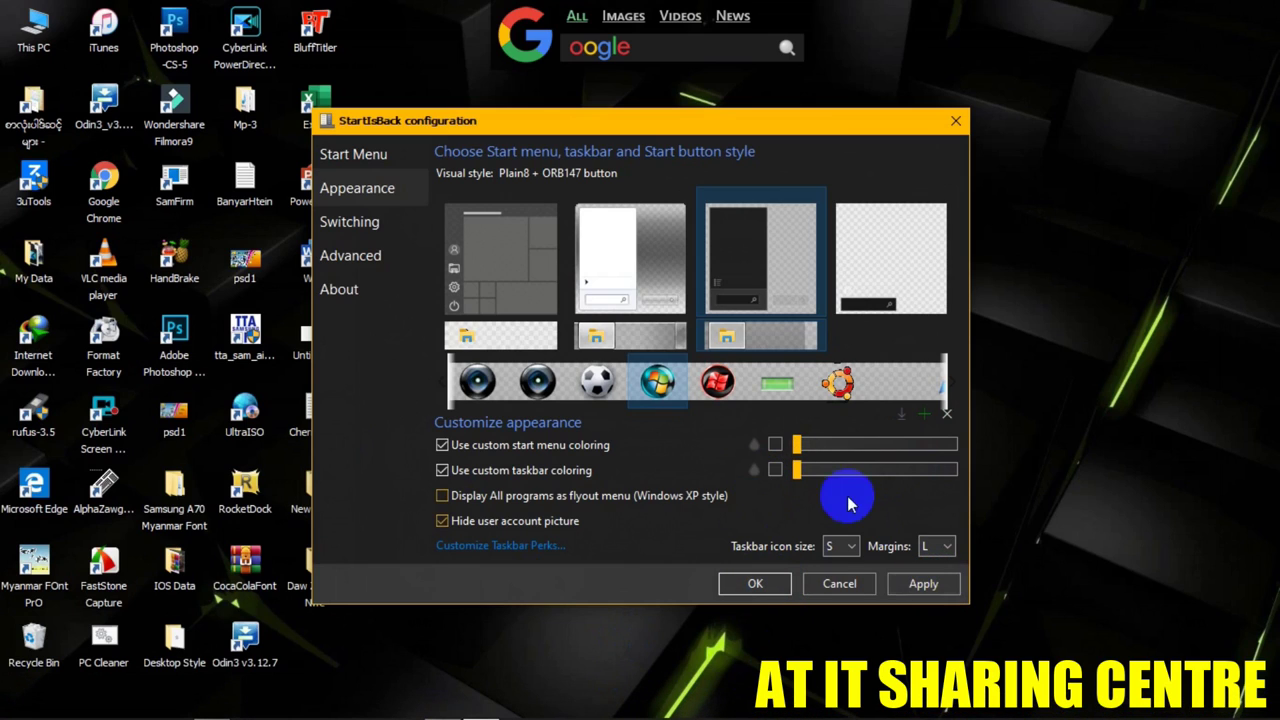
mouse_move(795, 450)
mouse_down()
mouse_move(934, 445)
mouse_move(812, 447)
mouse_up()
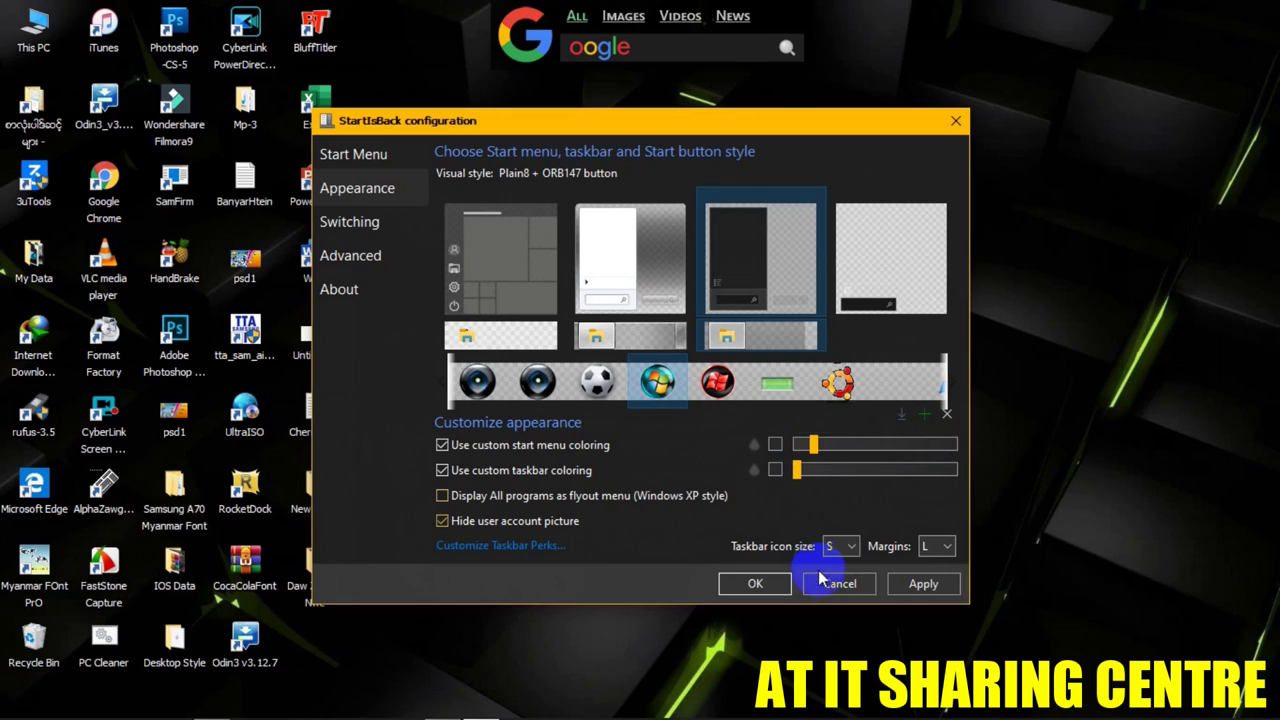
click(925, 585)
click(752, 586)
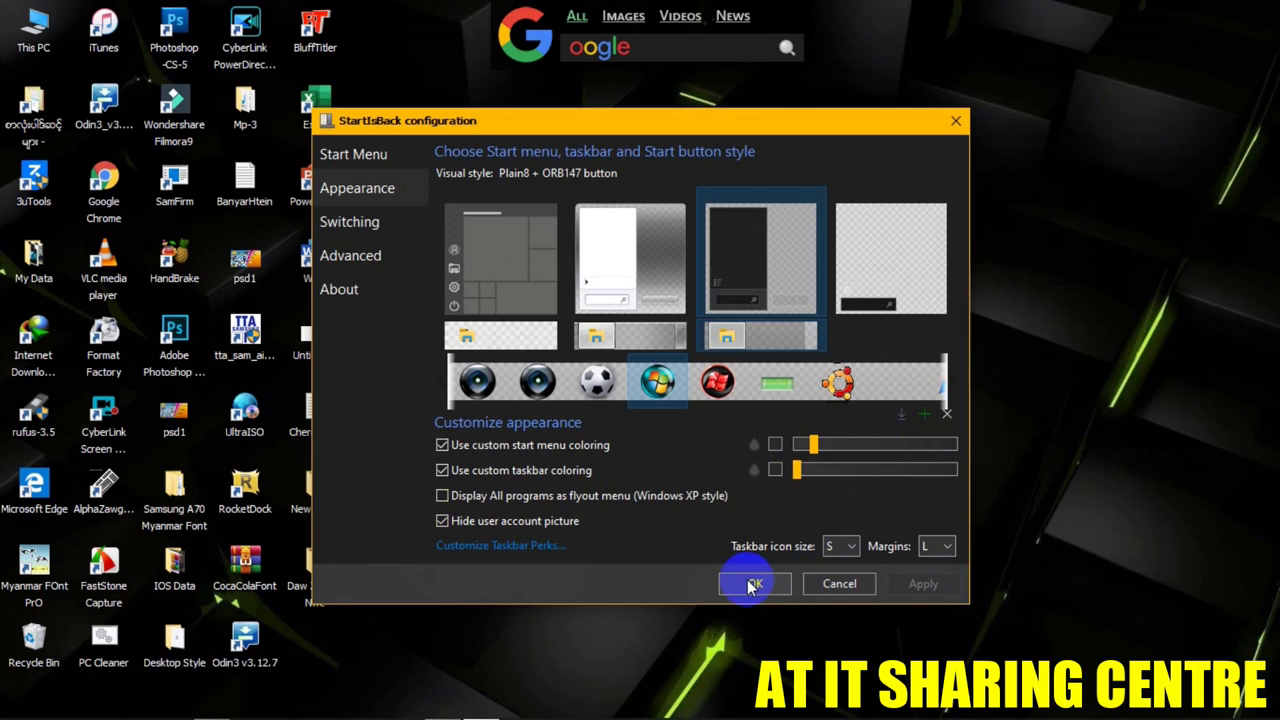
Review the Advanced and Switching settings, and accept and close the StartIsBack configuration
click(376, 251)
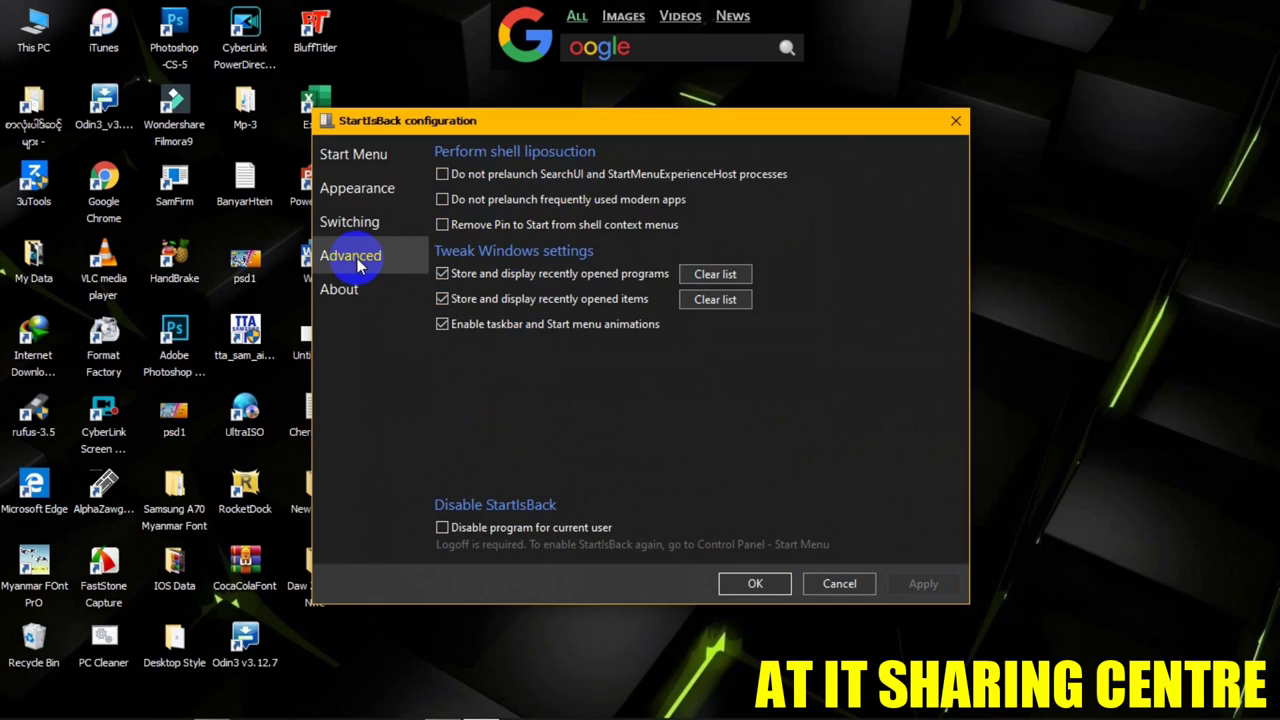
click(349, 224)
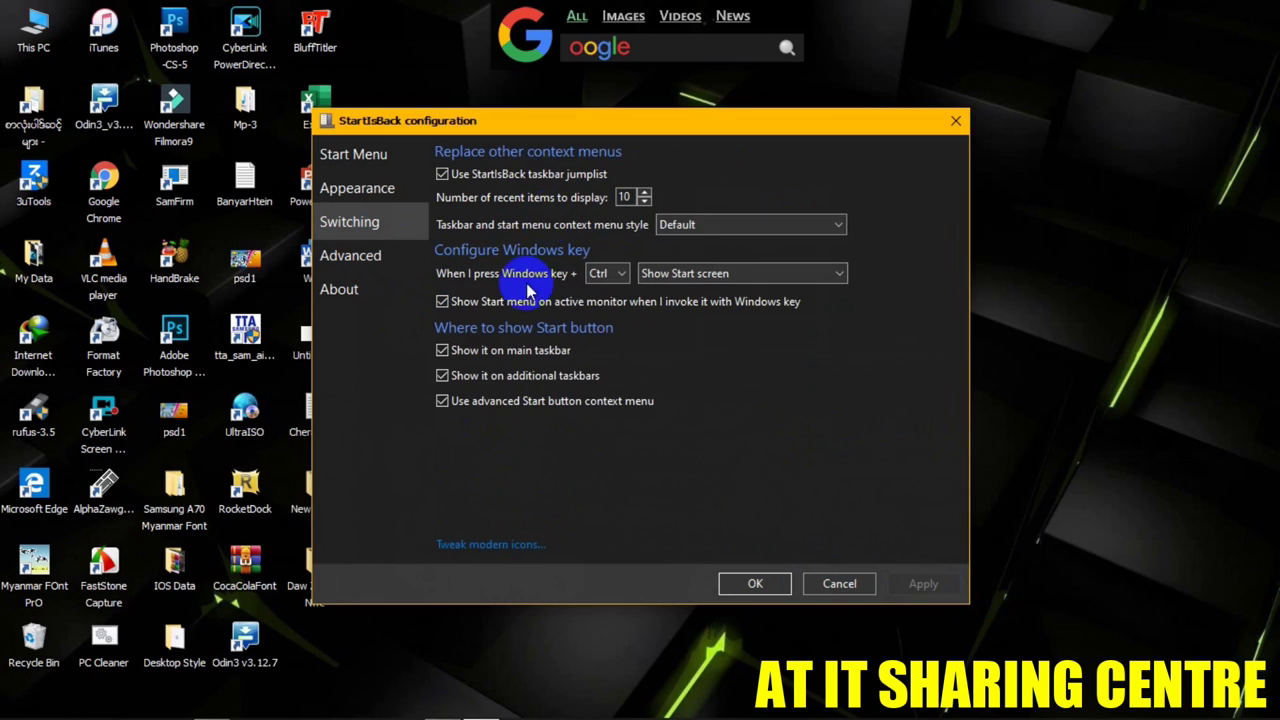
click(752, 583)
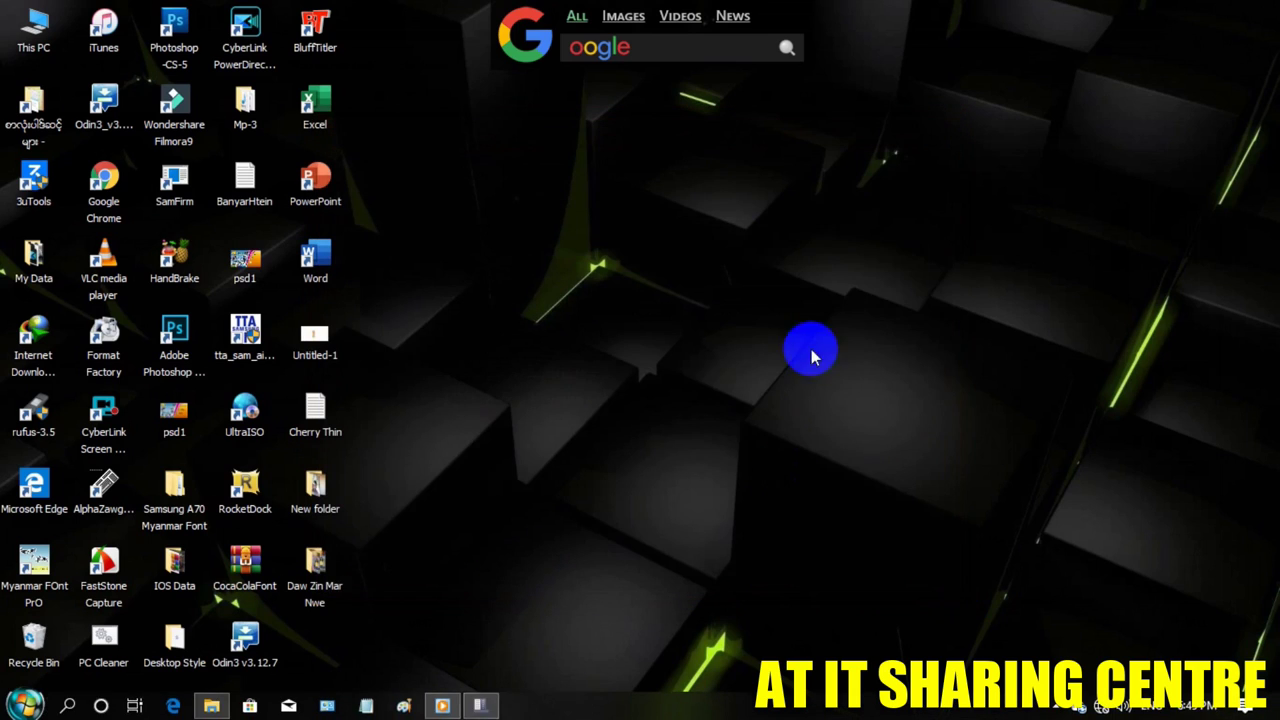
Refresh the desktop twice
right_click(828, 227)
click(863, 289)
right_click(860, 283)
click(866, 334)
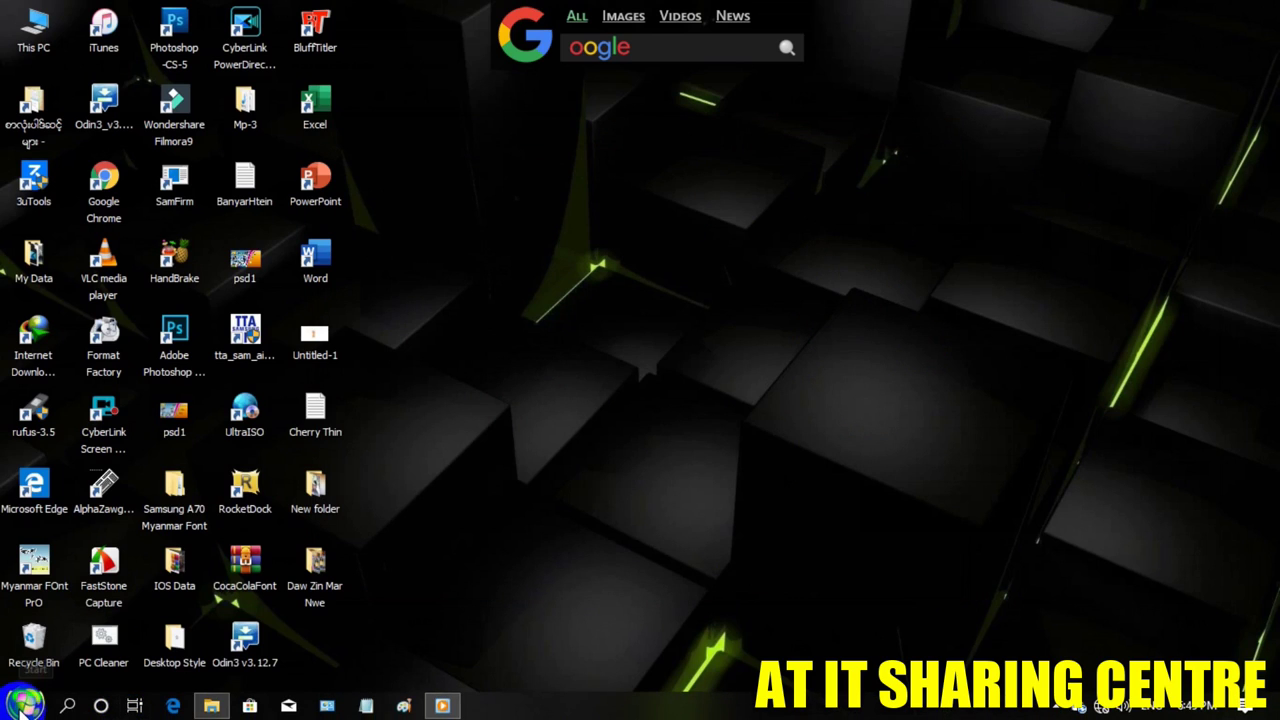
Examine the restyled Start menu and its shut-down options, close it and refresh the desktop
click(24, 704)
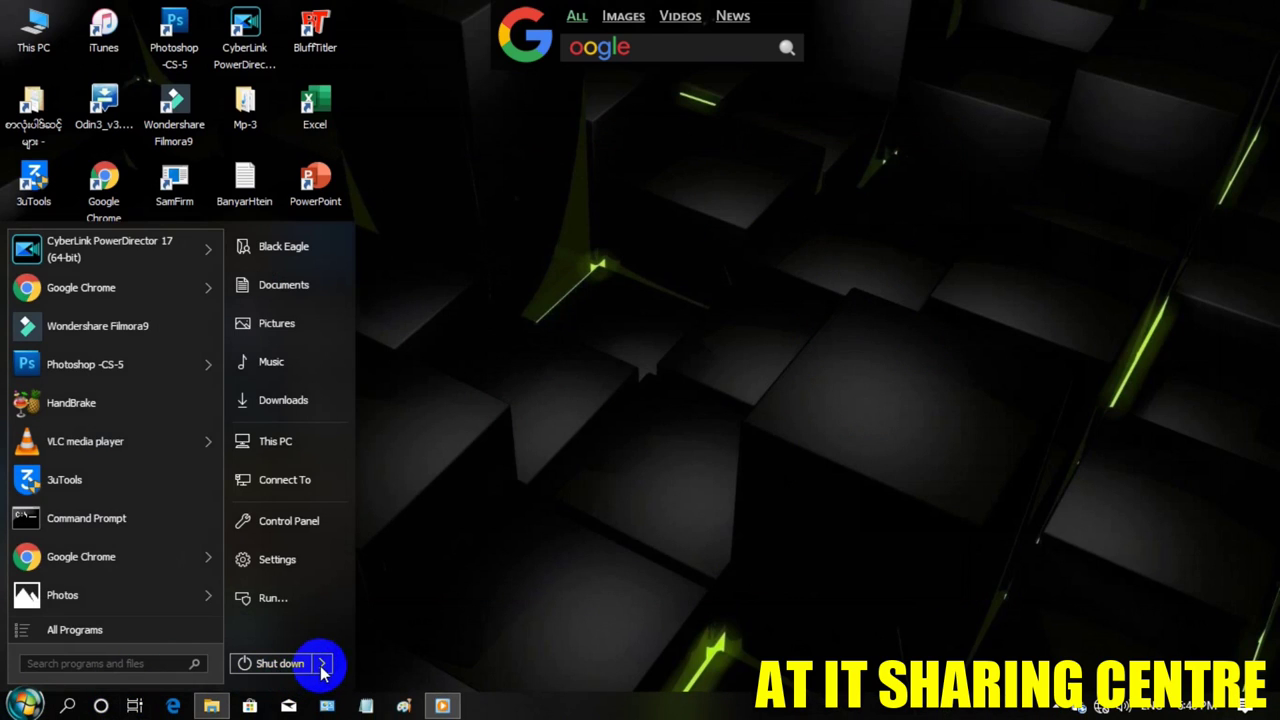
click(322, 666)
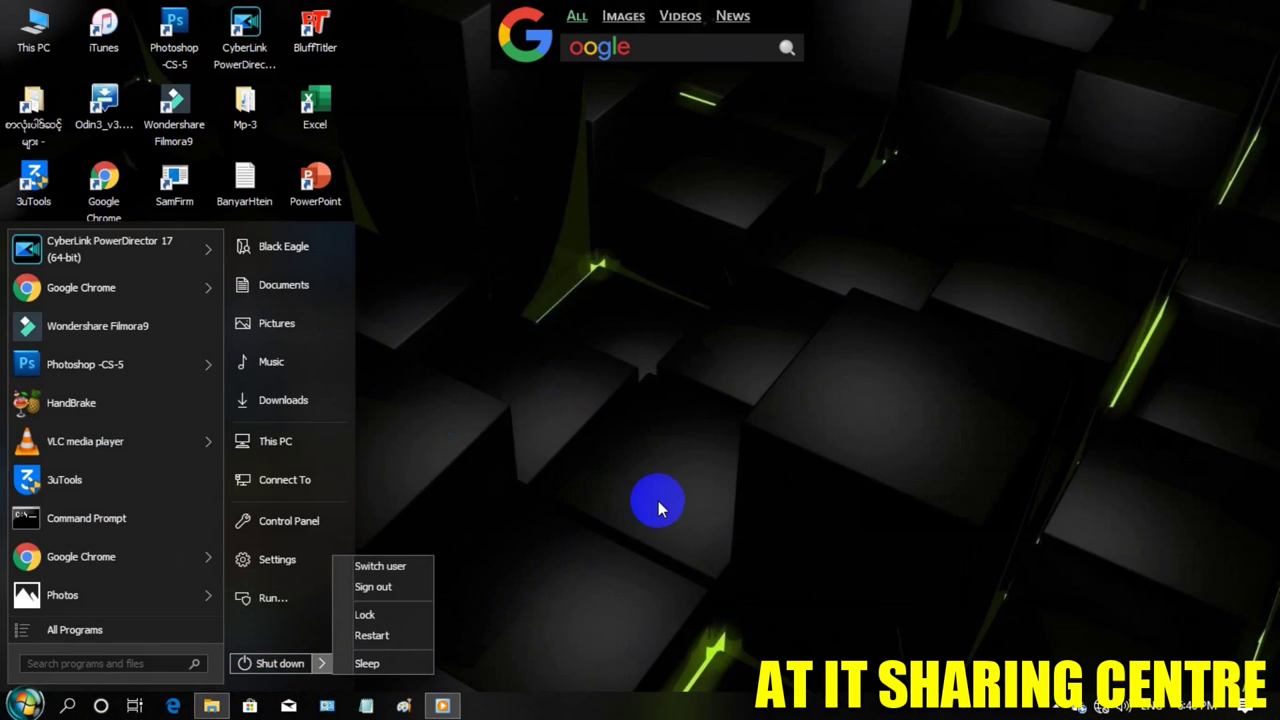
click(675, 288)
right_click(675, 288)
click(720, 345)
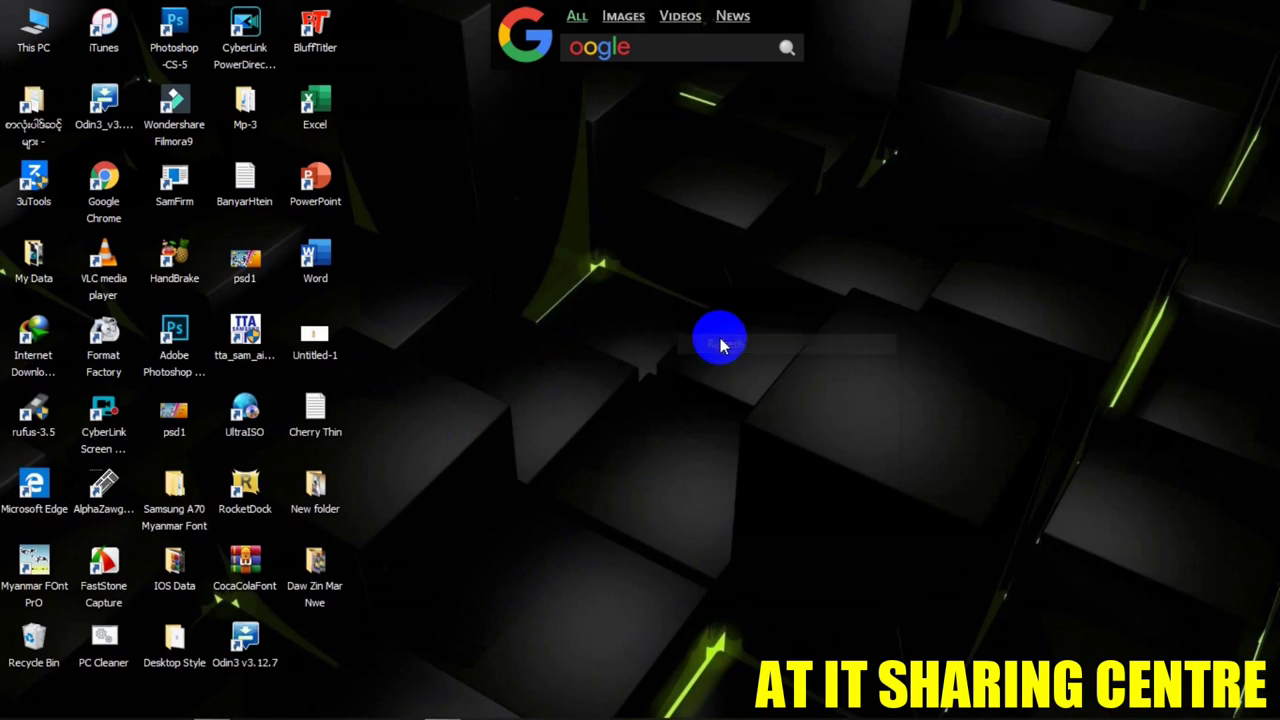